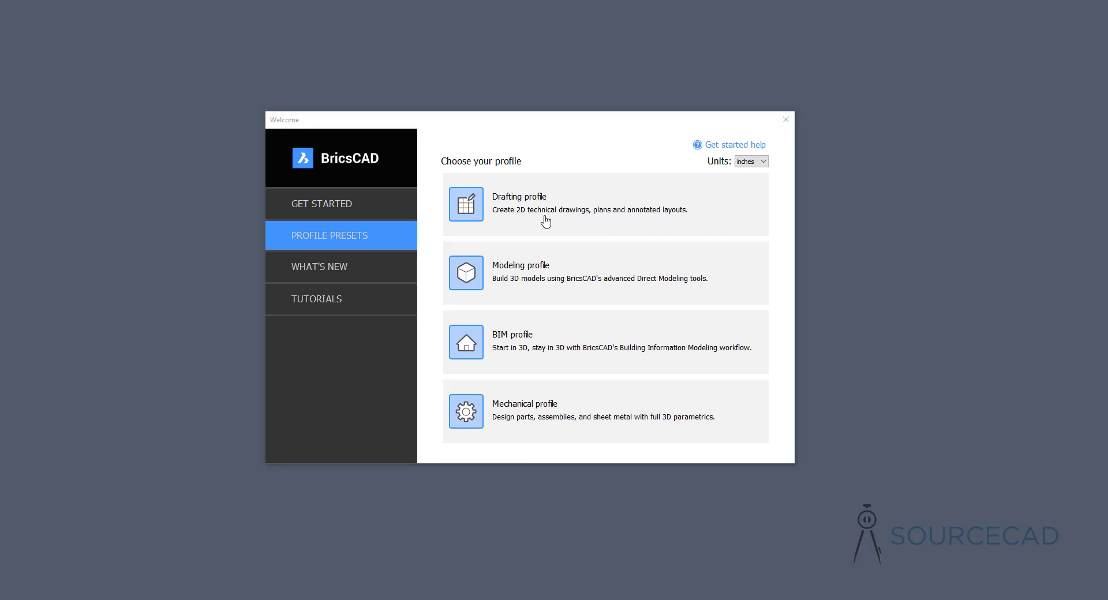
From the Welcome screen's Get Started page, create a new blank Drafting drawing, Drawing1.
click(335, 211)
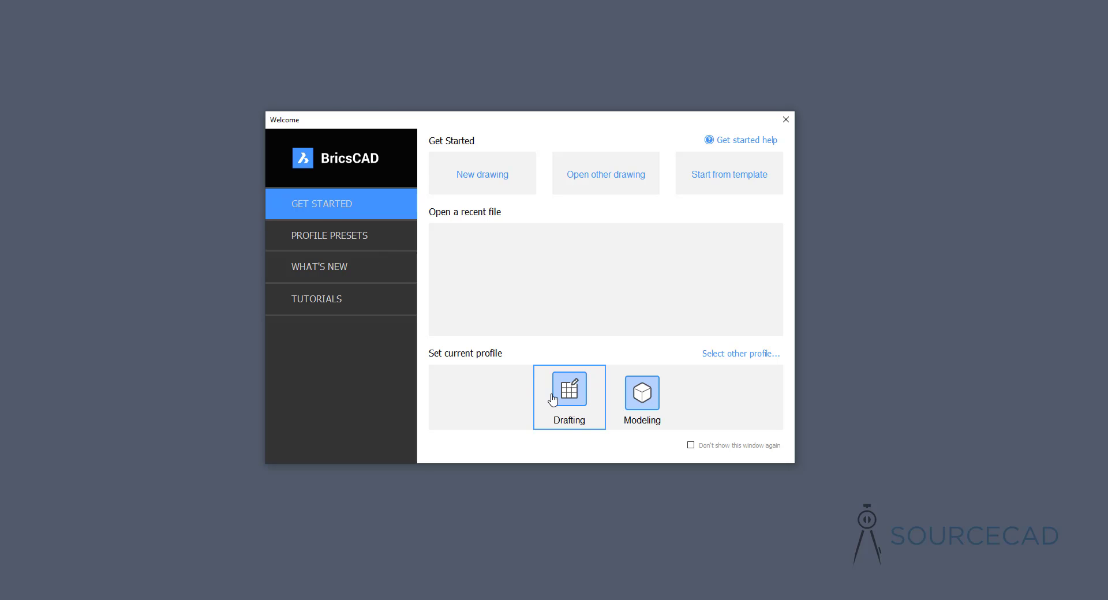
click(470, 183)
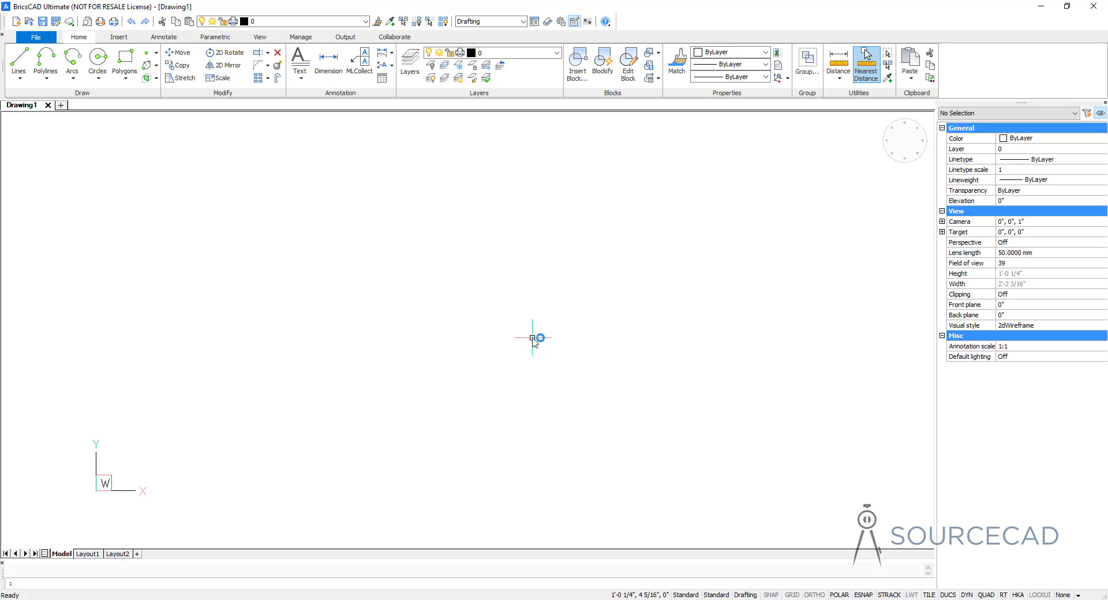
Show Drawing Explorer's Text Styles list with the Standard Arial style, then add a new style.
click(534, 22)
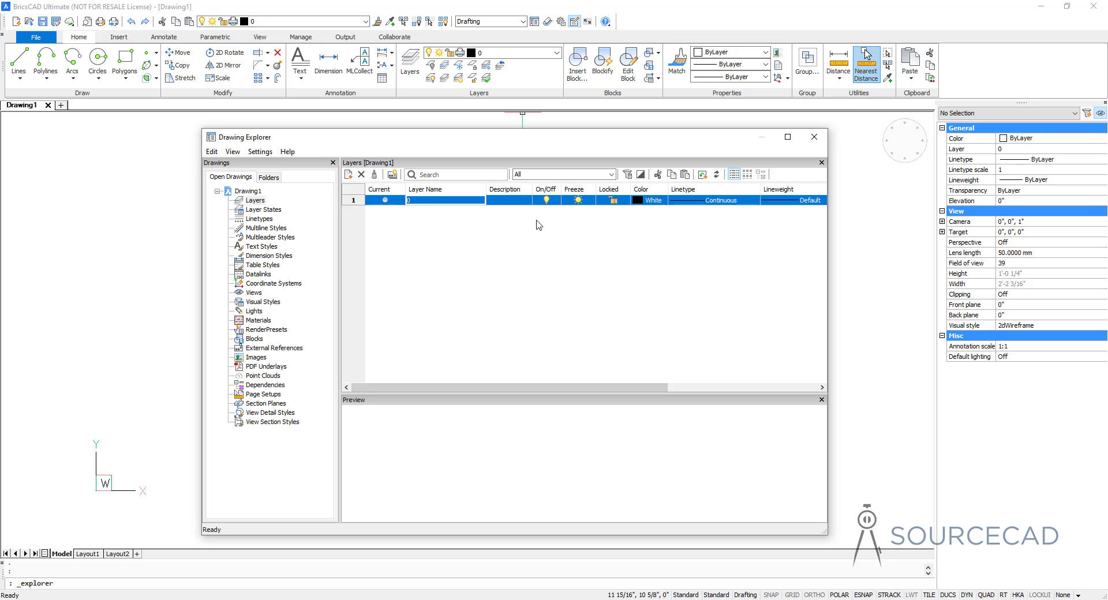
click(811, 146)
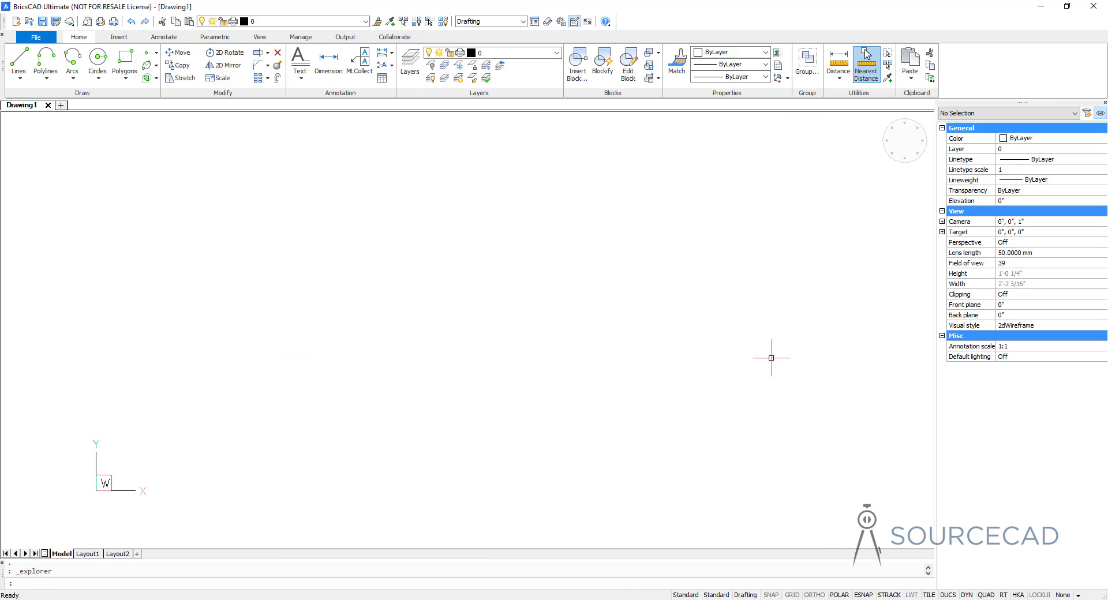
double_click(691, 595)
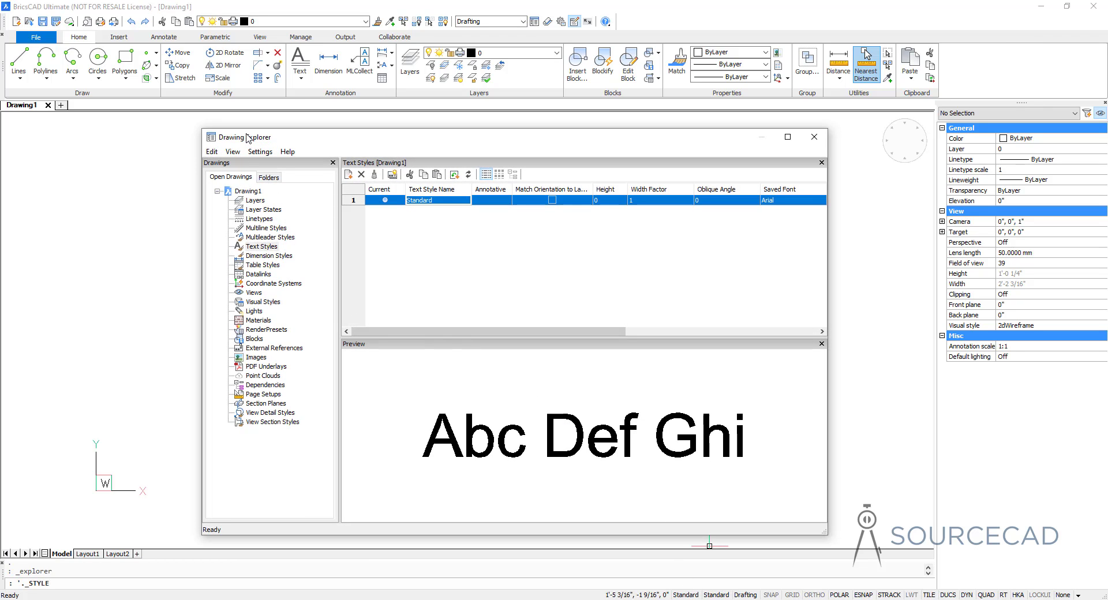
click(261, 247)
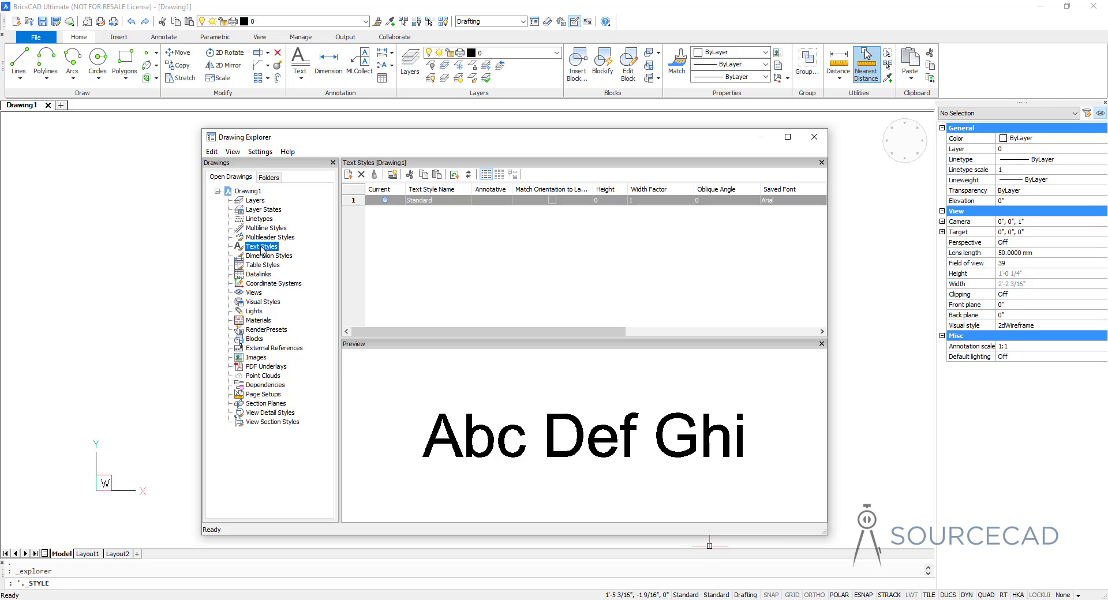
click(813, 138)
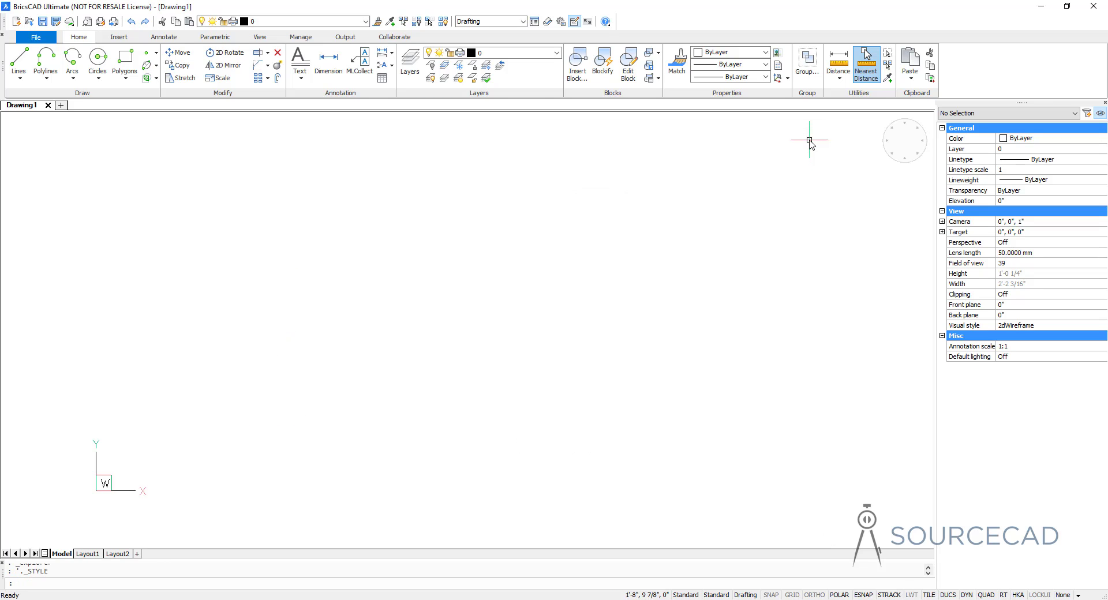
click(534, 21)
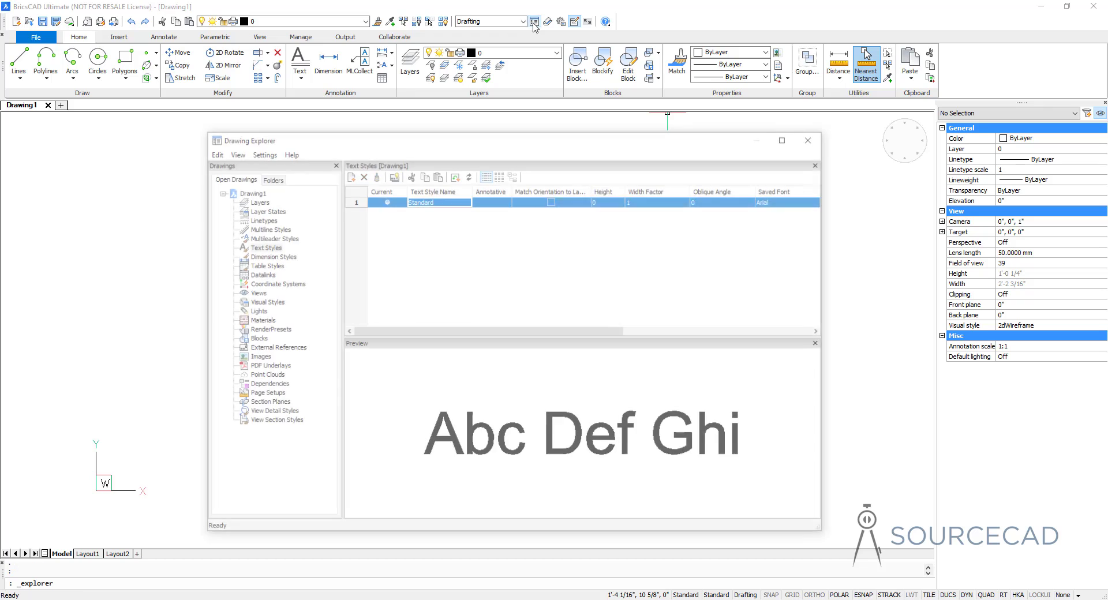
click(263, 247)
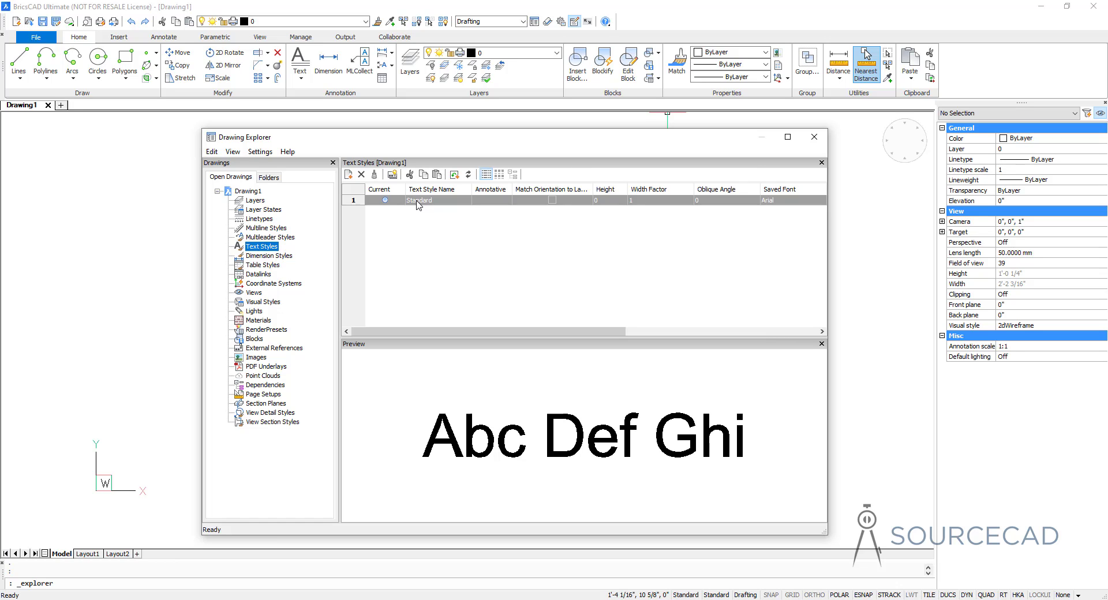
click(349, 175)
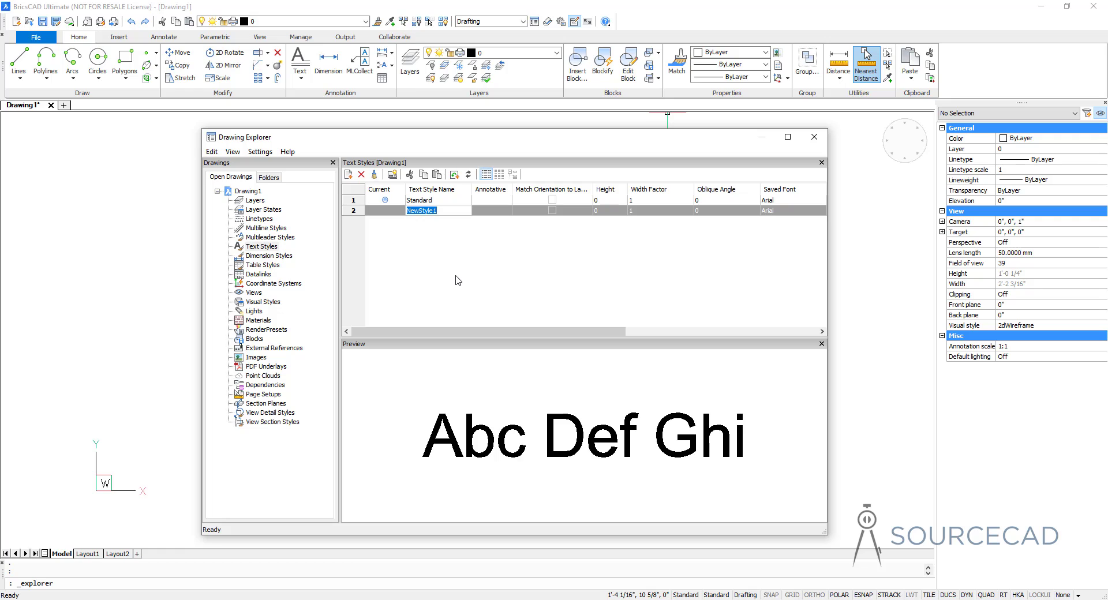
Name the new text style 'test' and give it a height of 1.
text(test)
key(Return)
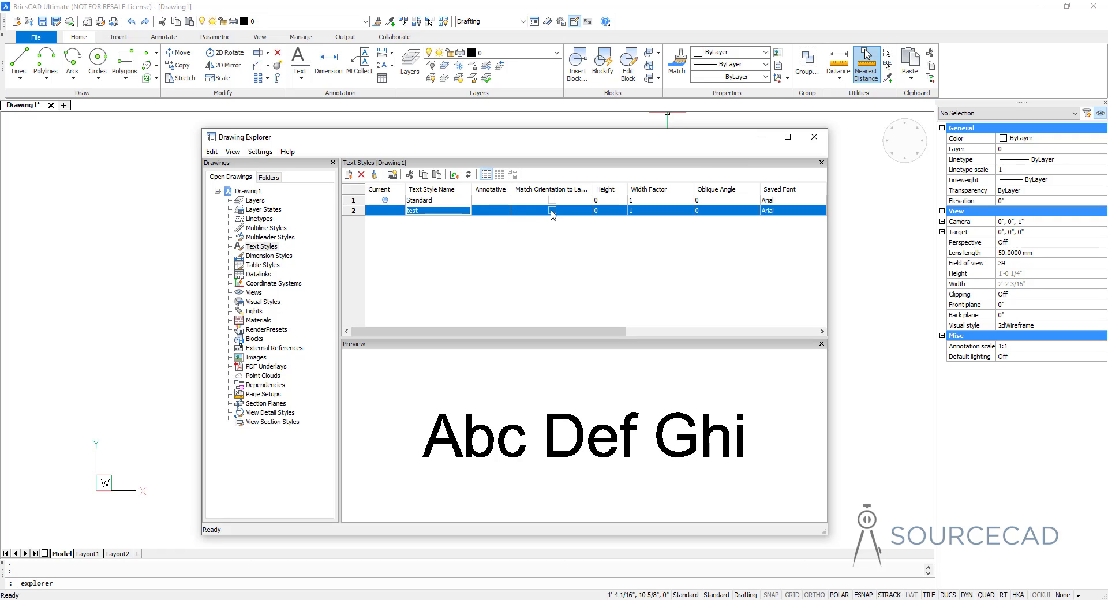
click(605, 213)
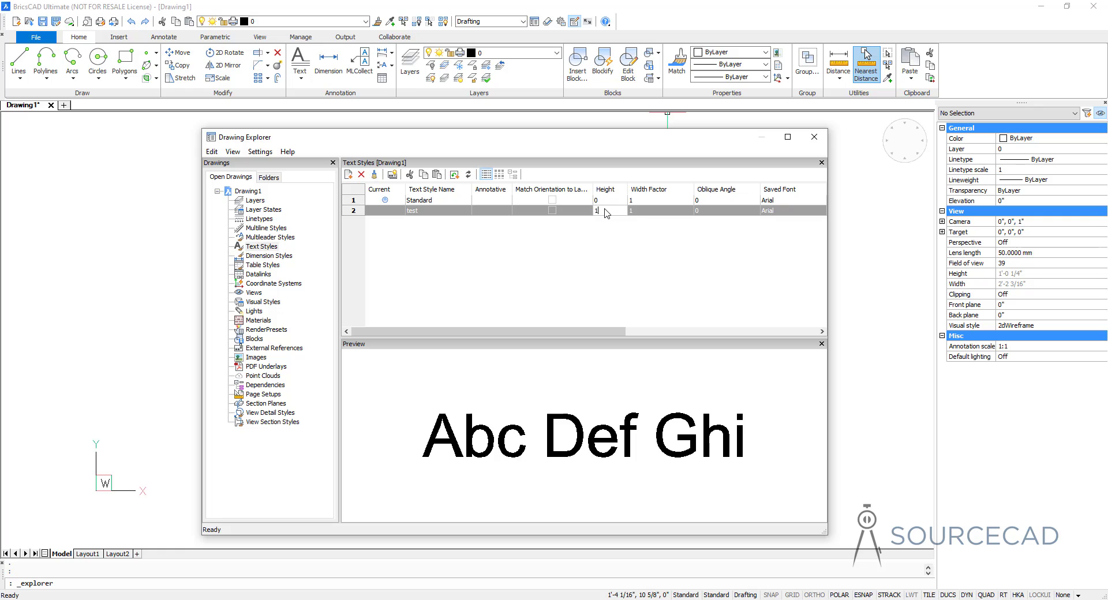
click(634, 214)
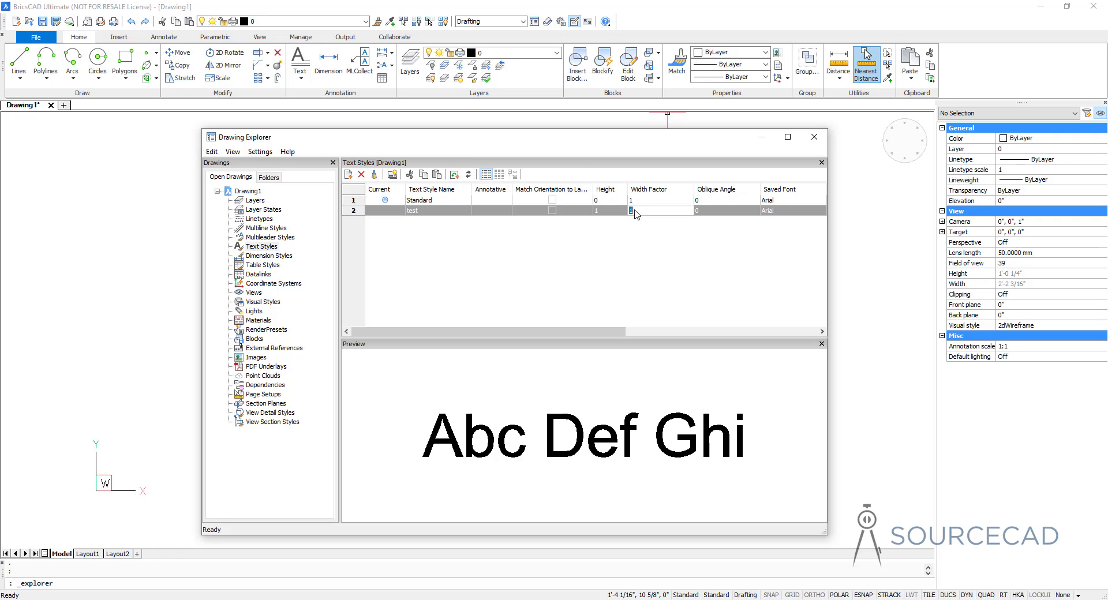
text(0.)
key(Tab)
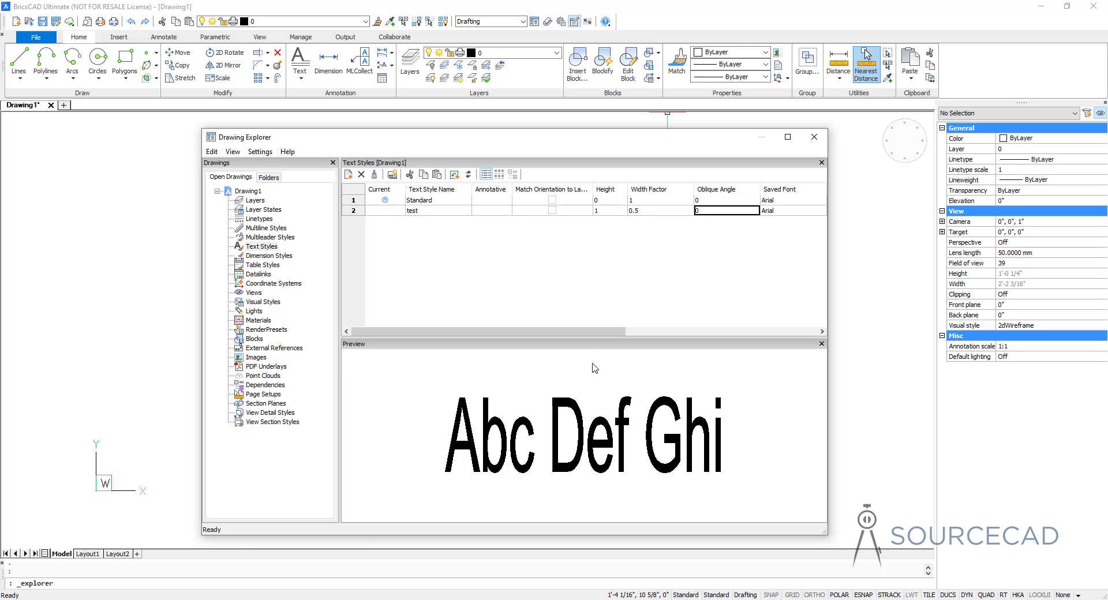
click(649, 212)
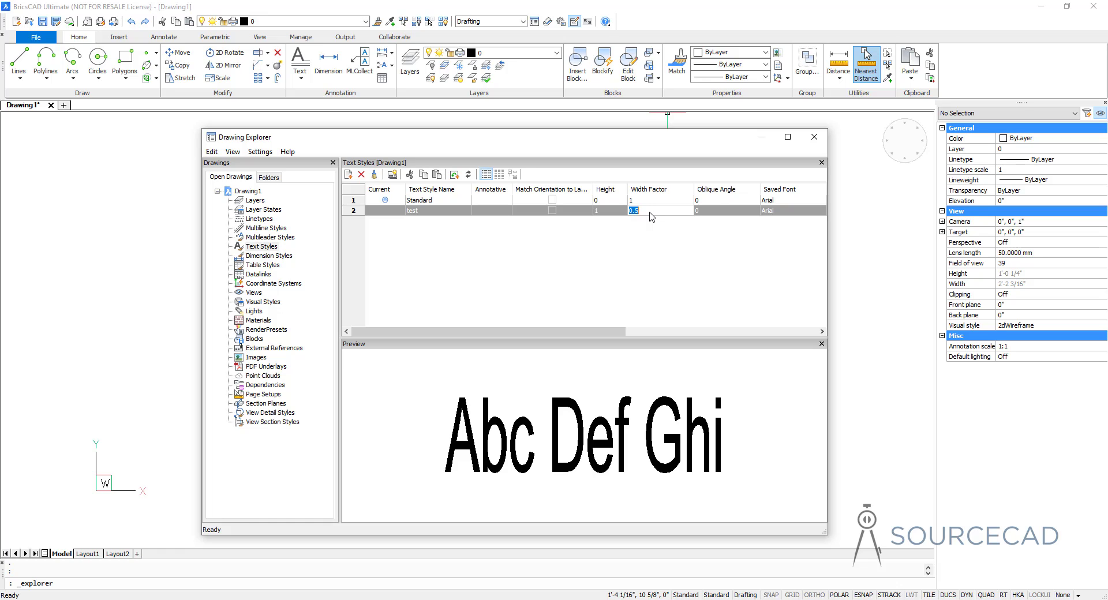
text(1)
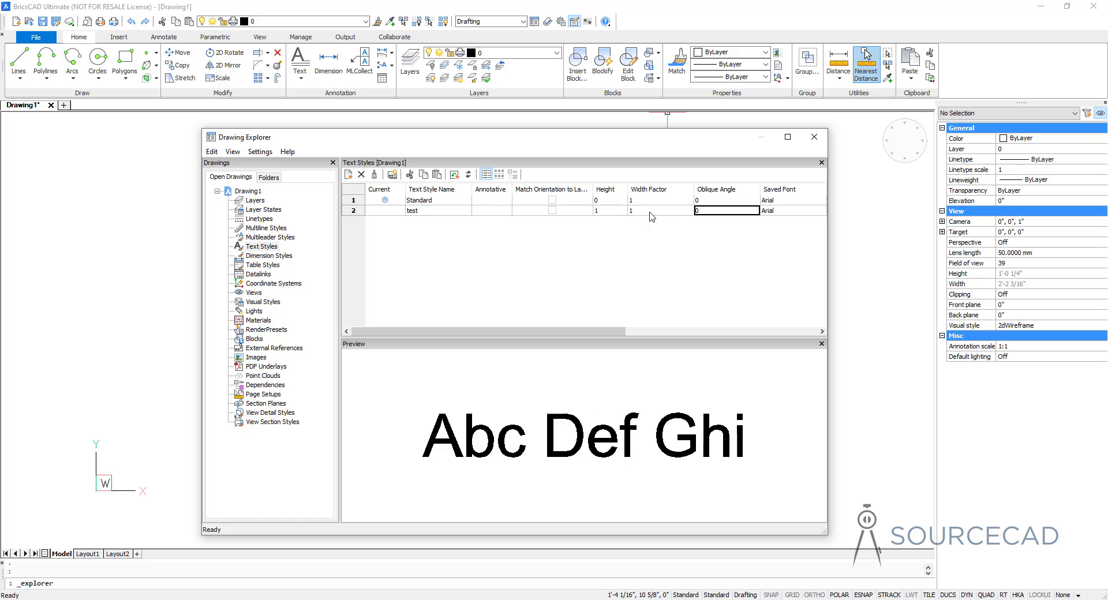
click(710, 212)
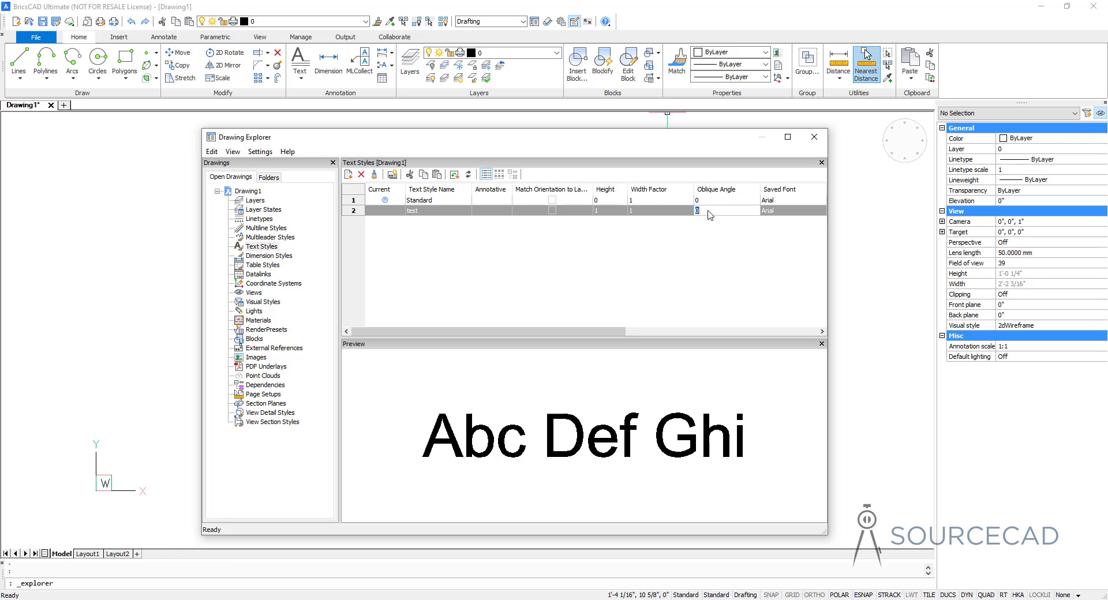
text(30)
key(Tab)
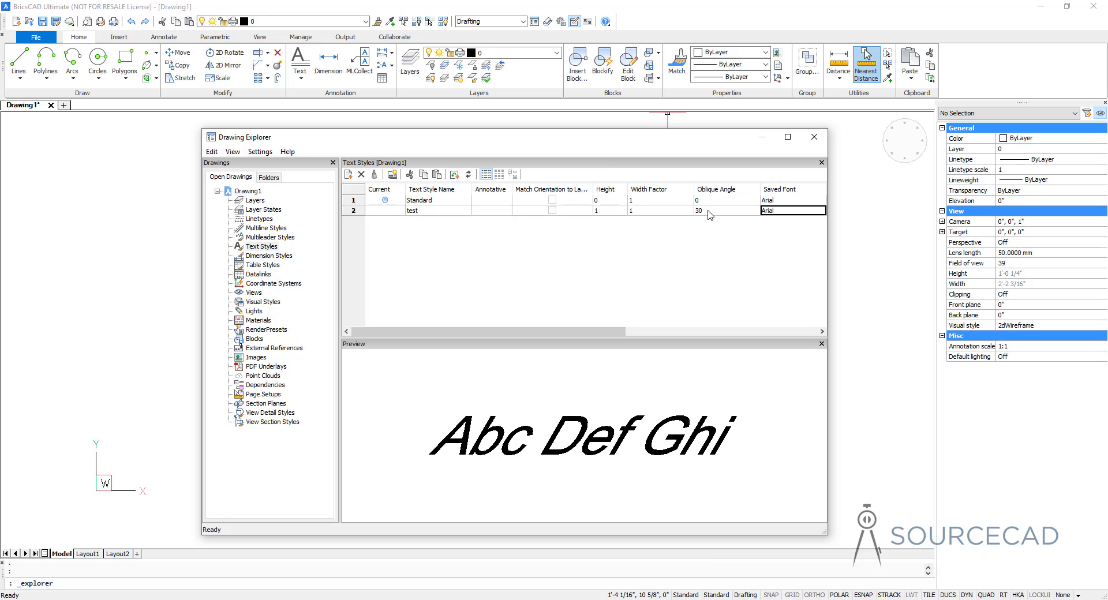
click(709, 214)
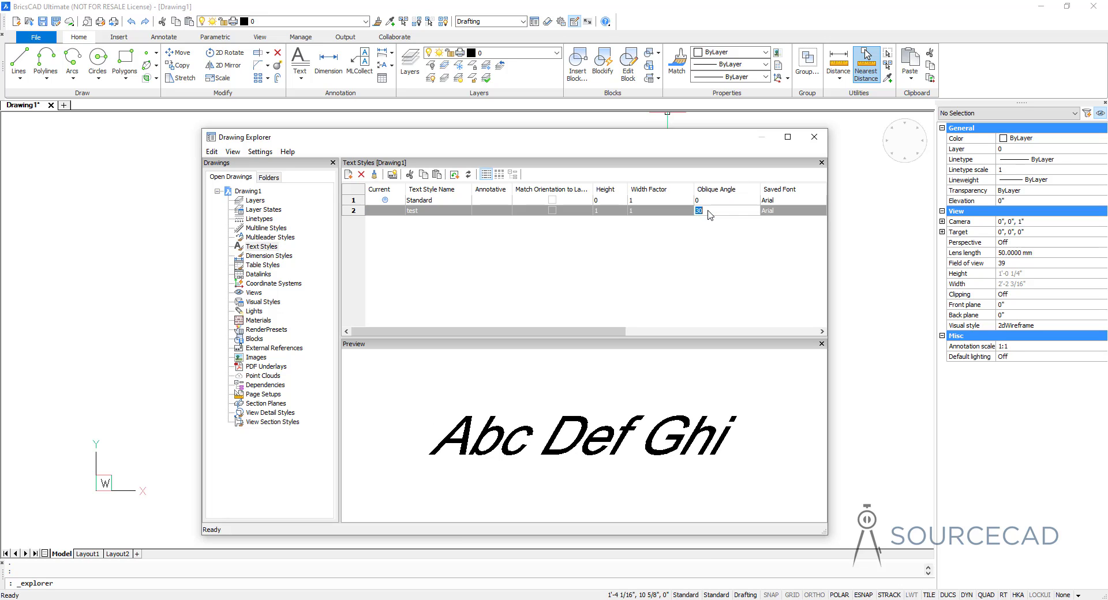
text(0)
key(Tab)
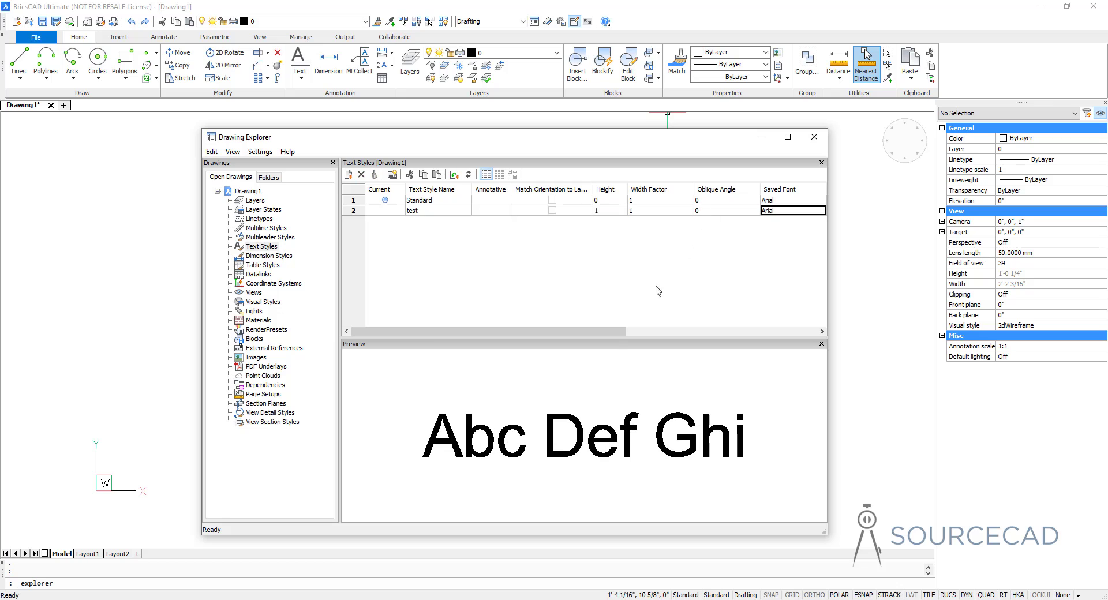
drag(621, 333, 747, 335)
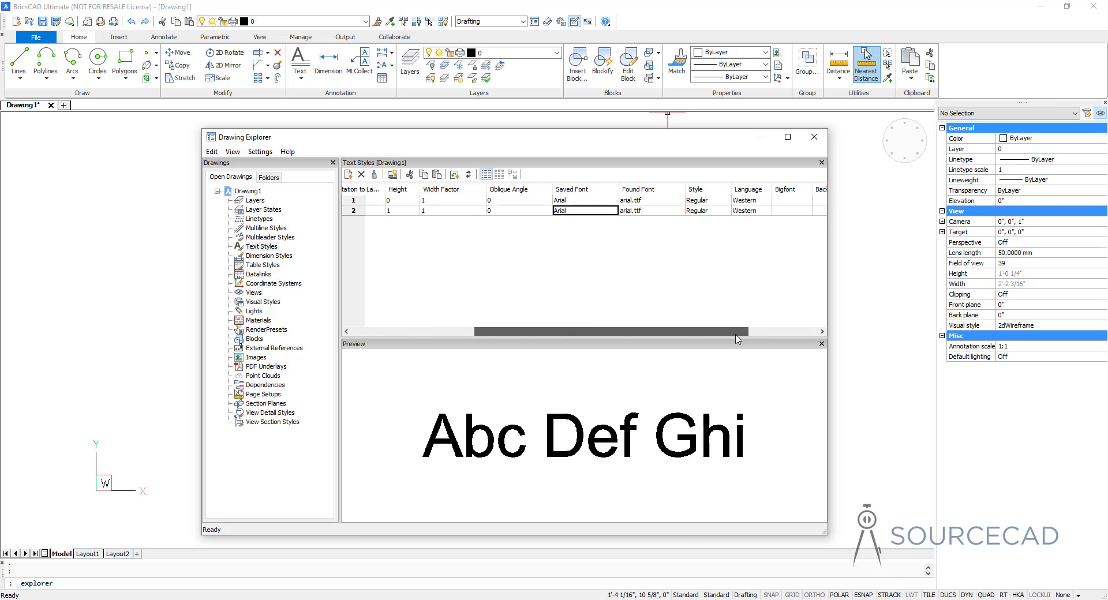
Change the test style's font from Arial to simplex.shx.
click(568, 213)
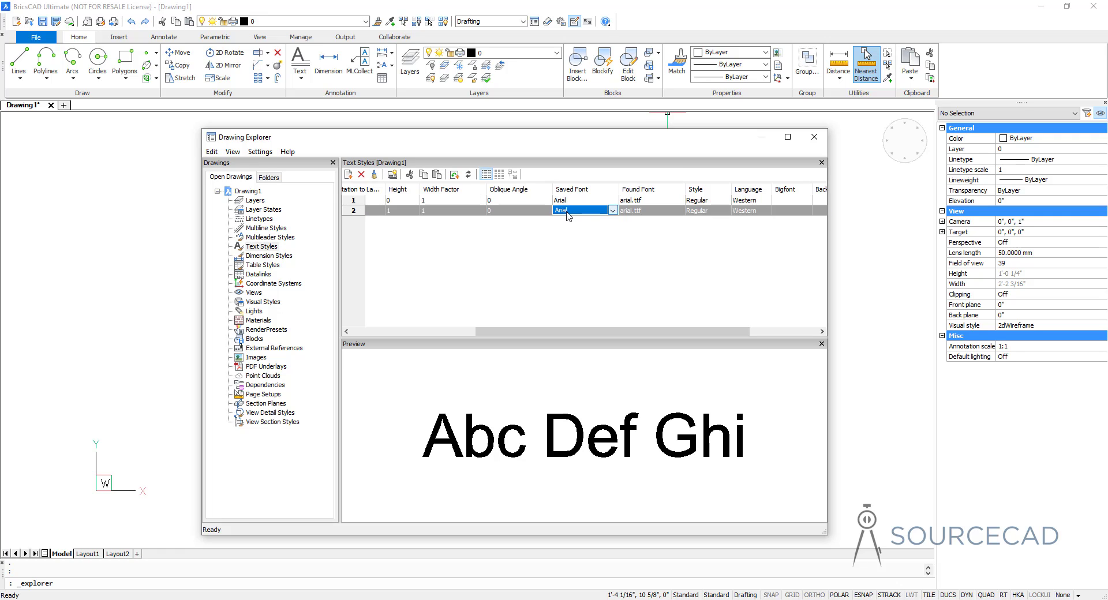
click(612, 210)
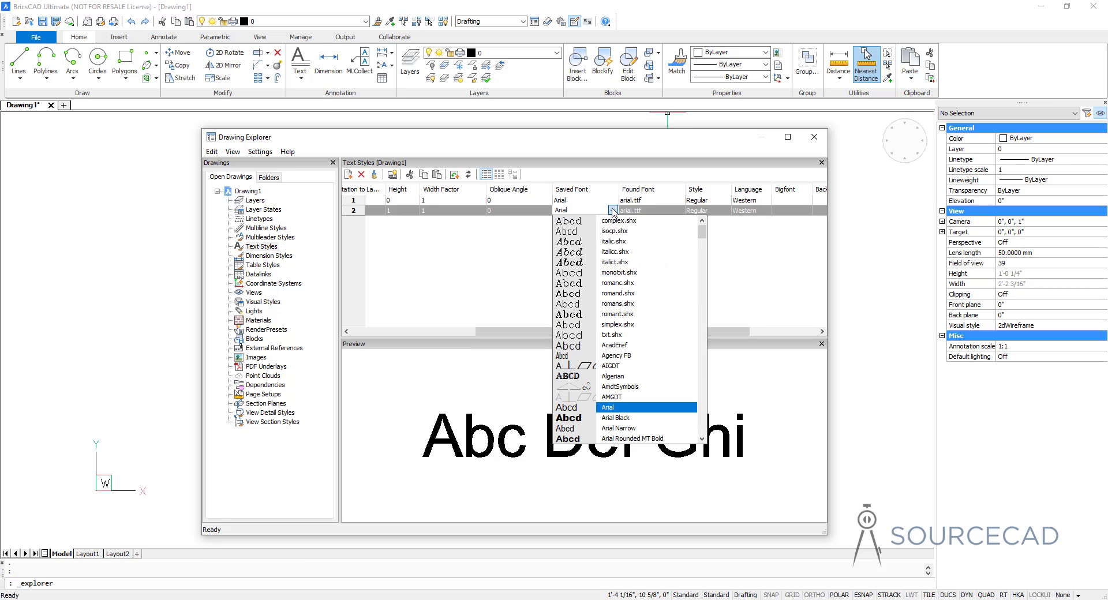
key(s)
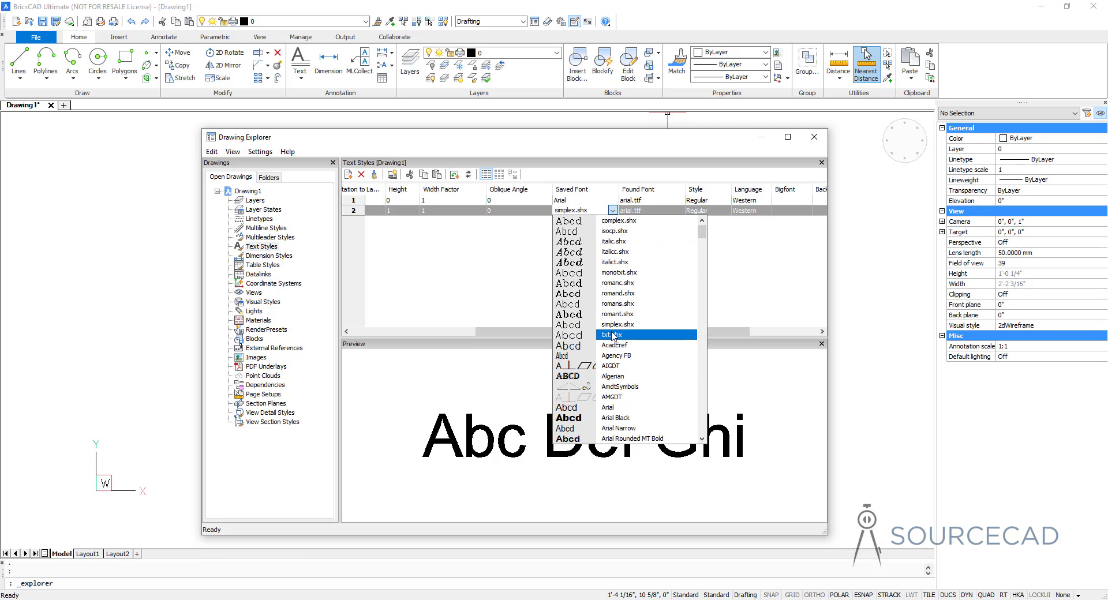
click(645, 325)
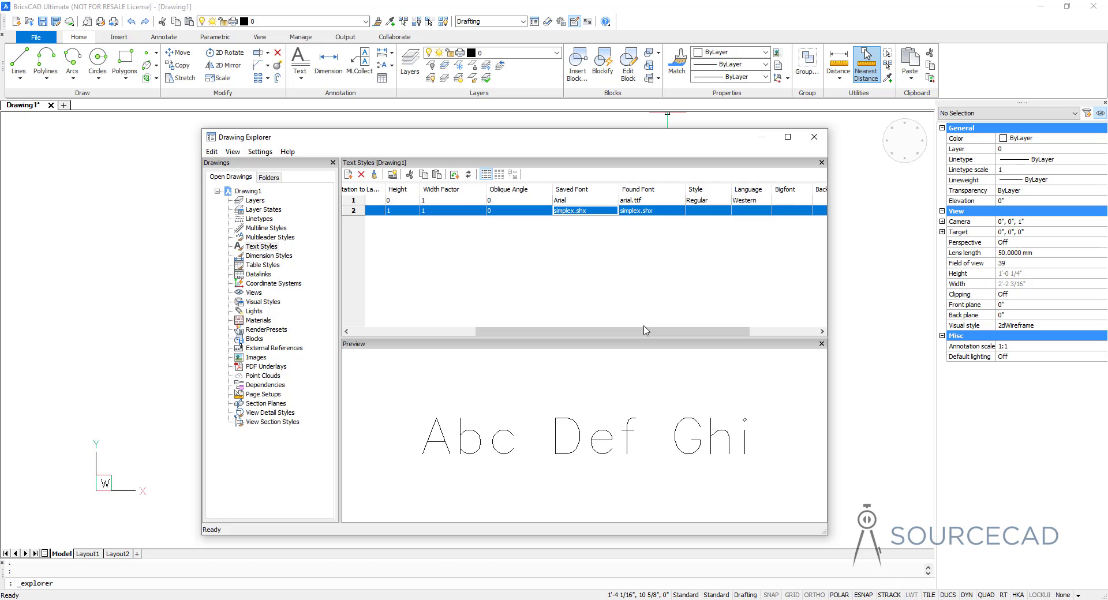
drag(662, 332, 755, 338)
click(590, 211)
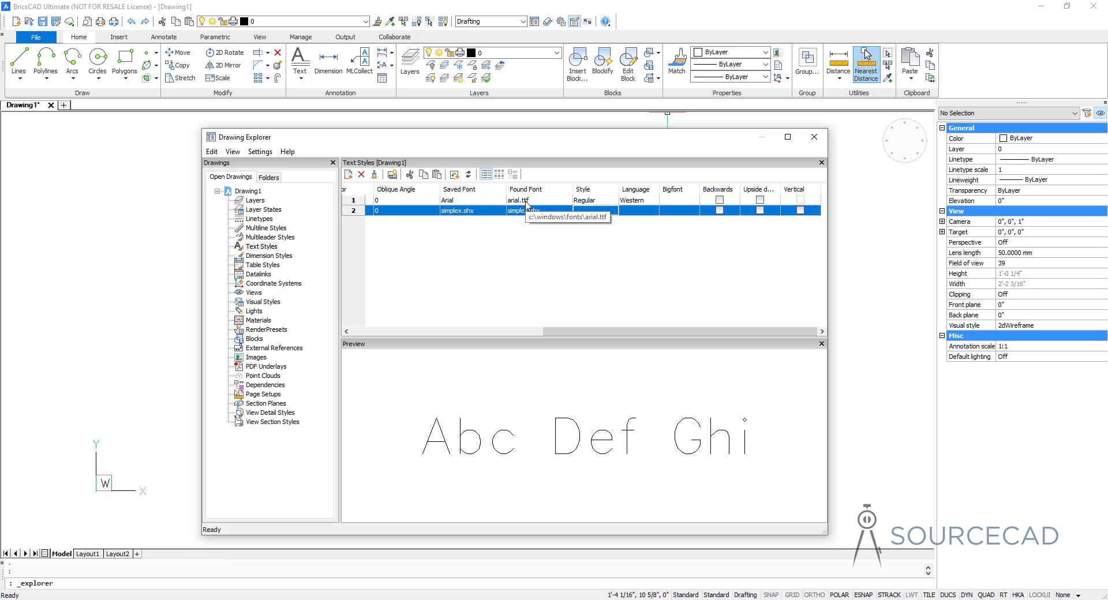
click(597, 201)
click(597, 201)
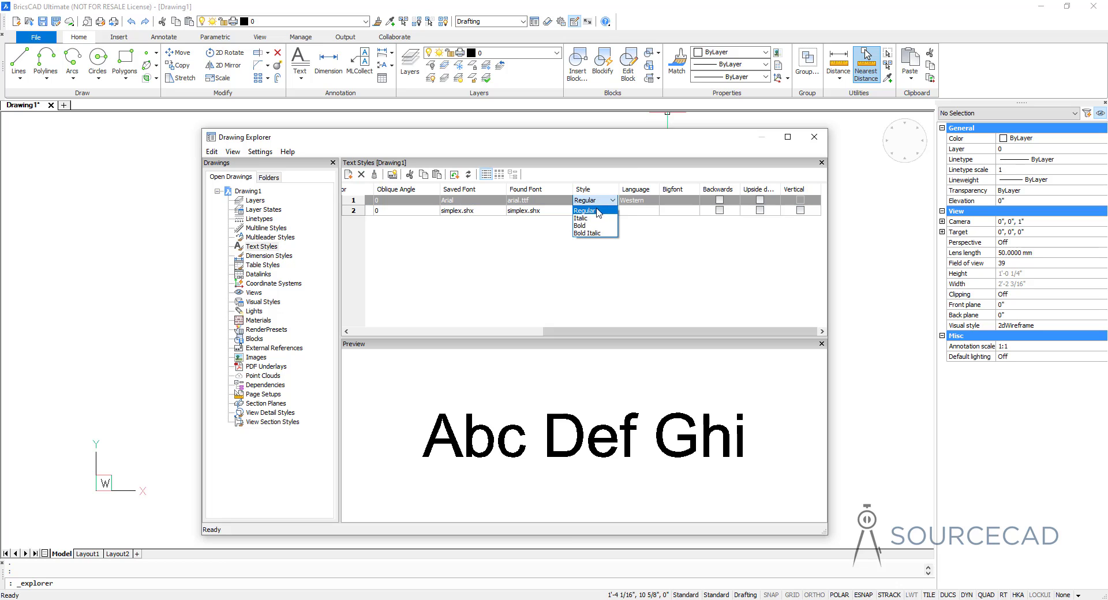
click(594, 211)
click(548, 212)
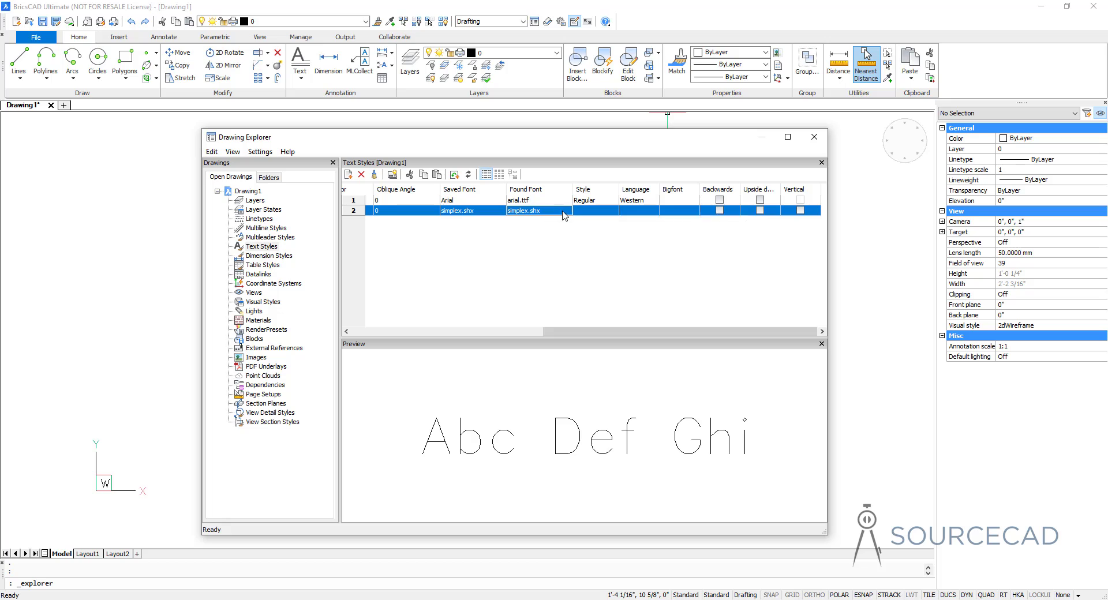
click(720, 211)
click(720, 211)
click(760, 210)
click(760, 210)
click(800, 211)
click(800, 211)
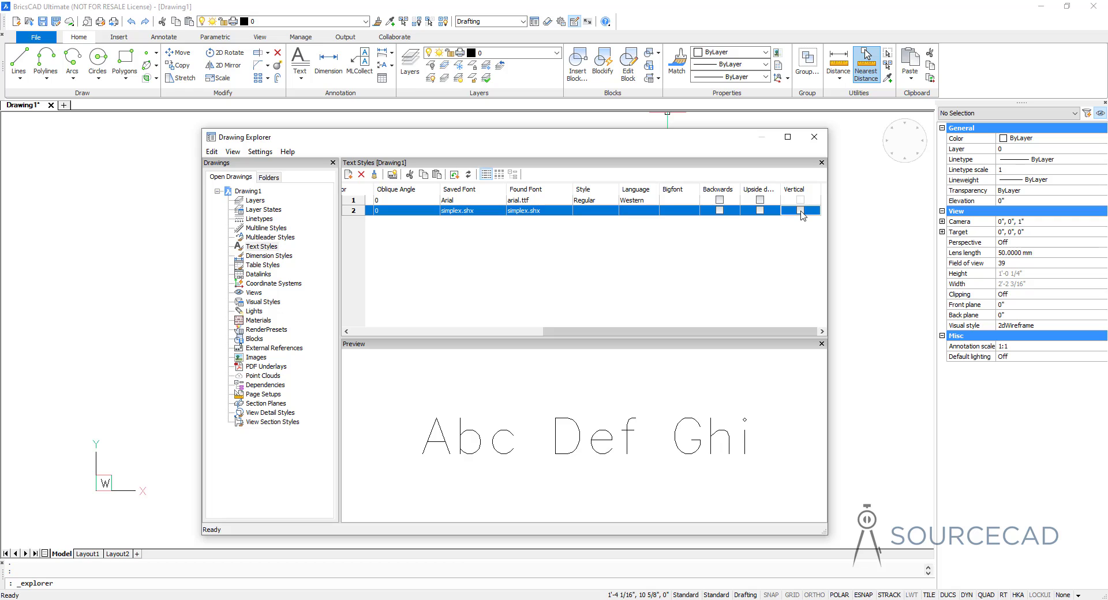
click(801, 211)
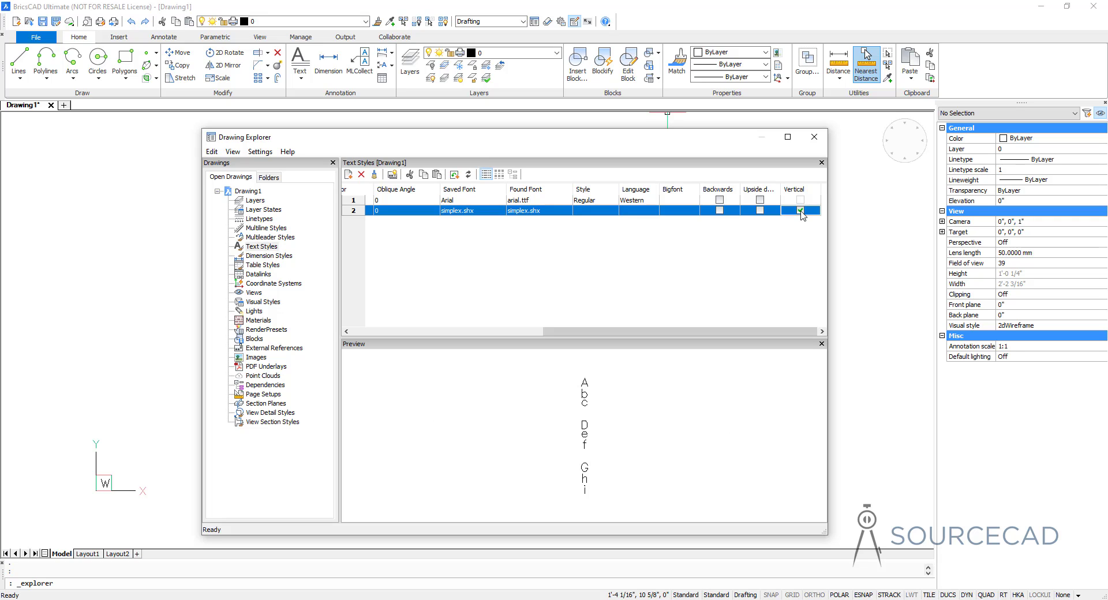
click(800, 212)
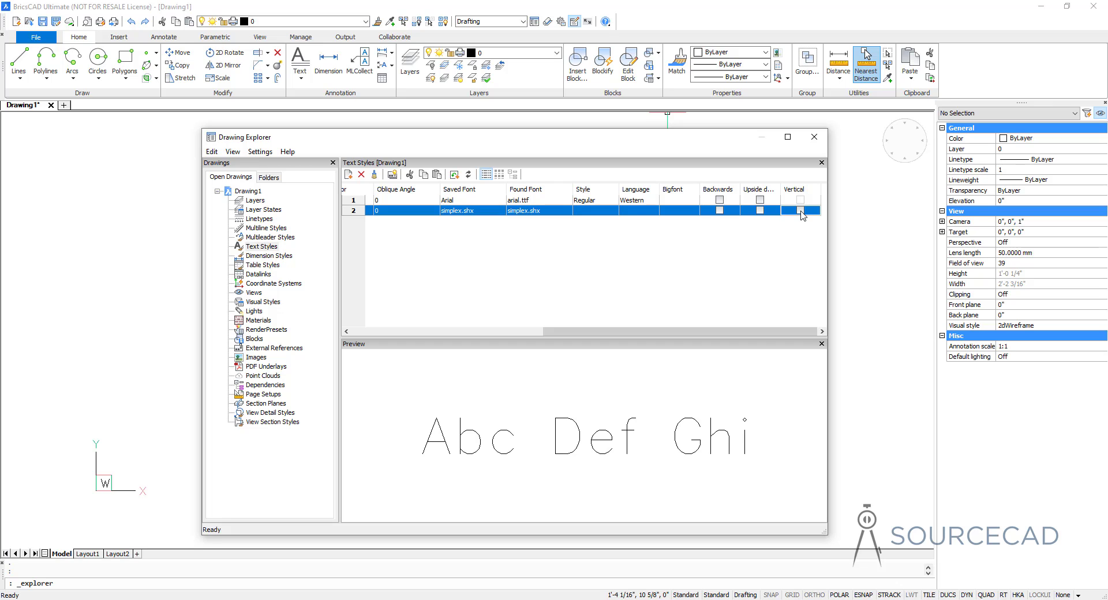
drag(614, 331, 369, 333)
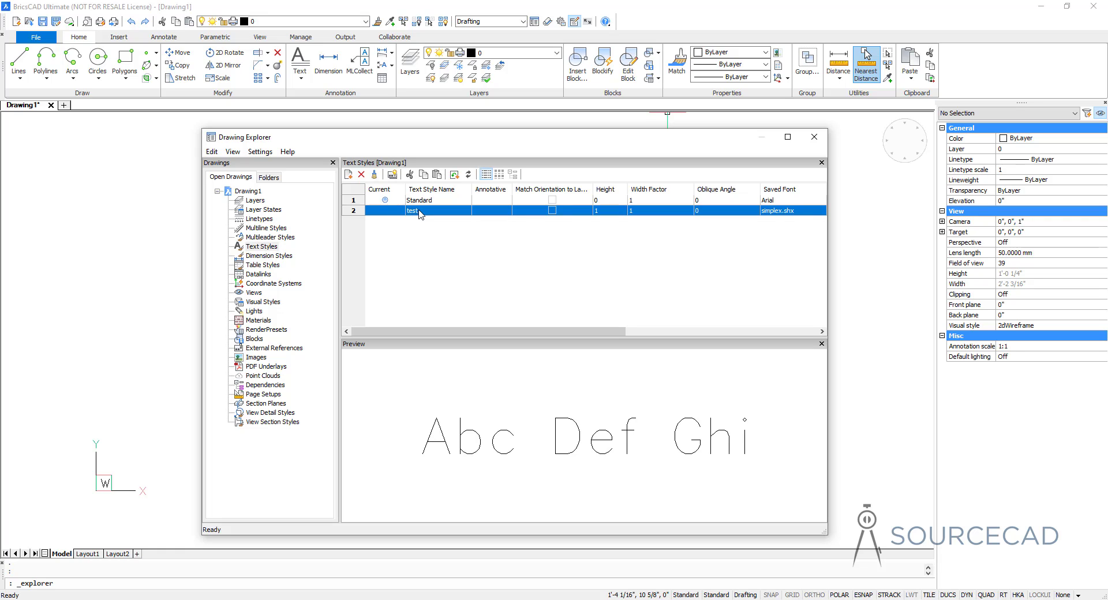
Set test as the current text style in place of Standard, and close Drawing Explorer.
click(385, 211)
click(814, 137)
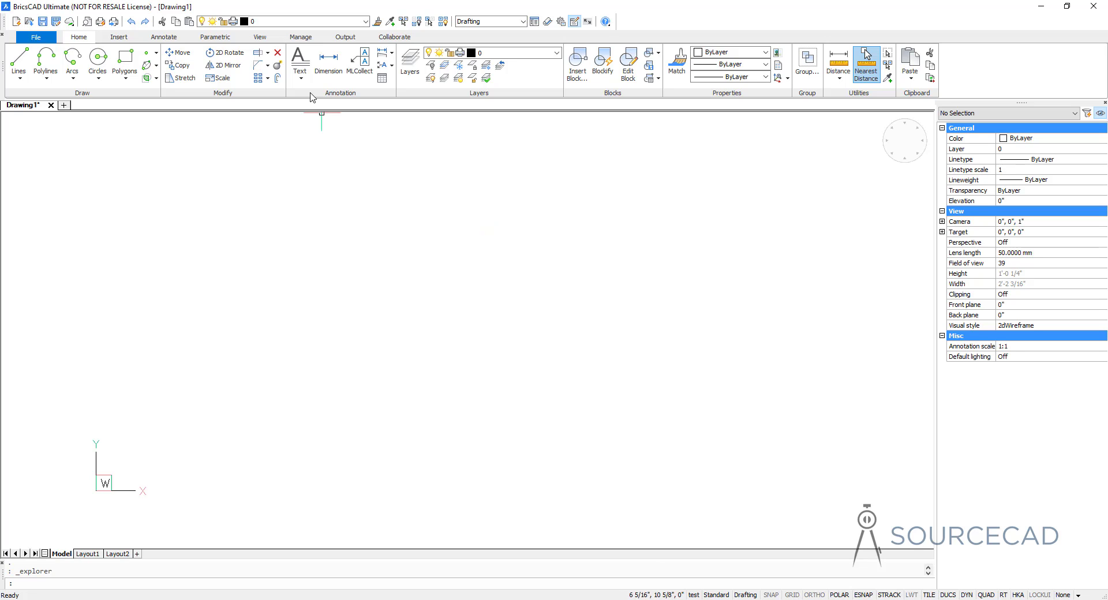
Start a Multiline Text box by picking its two corners.
click(301, 76)
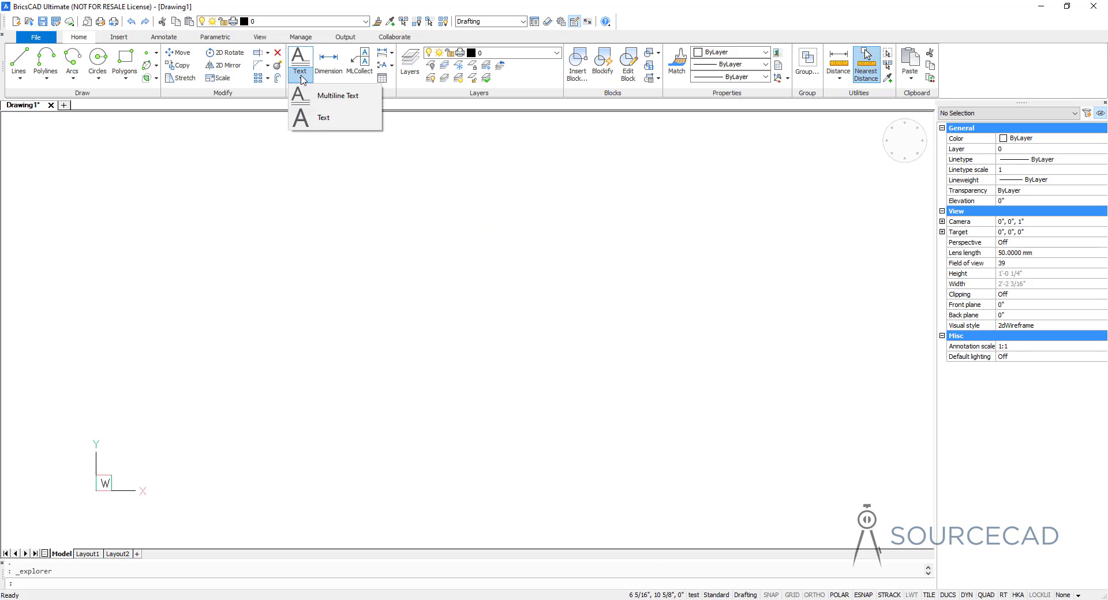
click(362, 97)
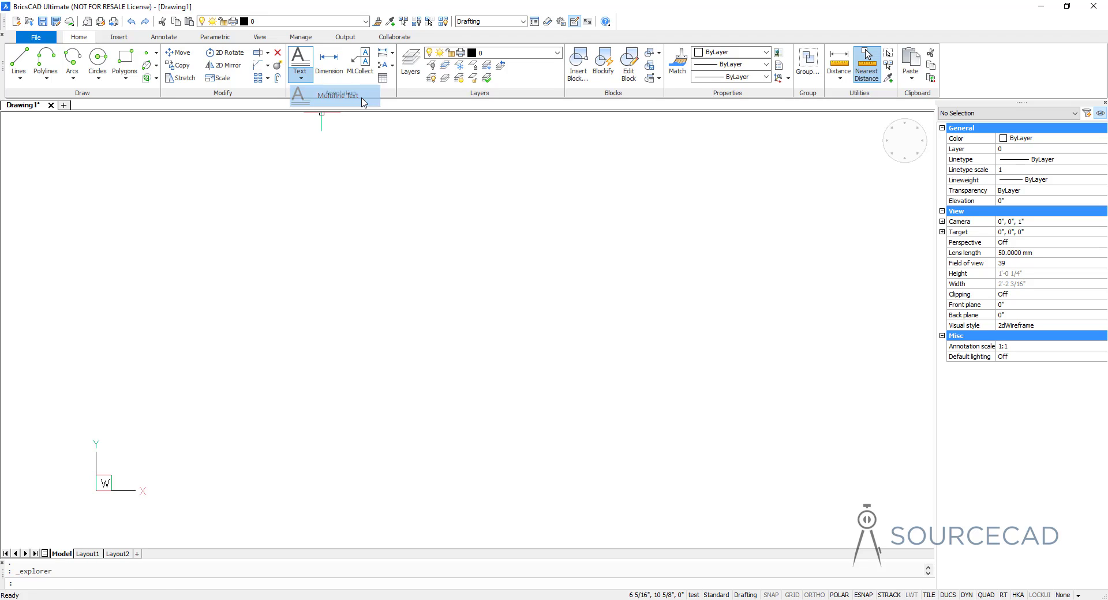
click(378, 252)
click(697, 391)
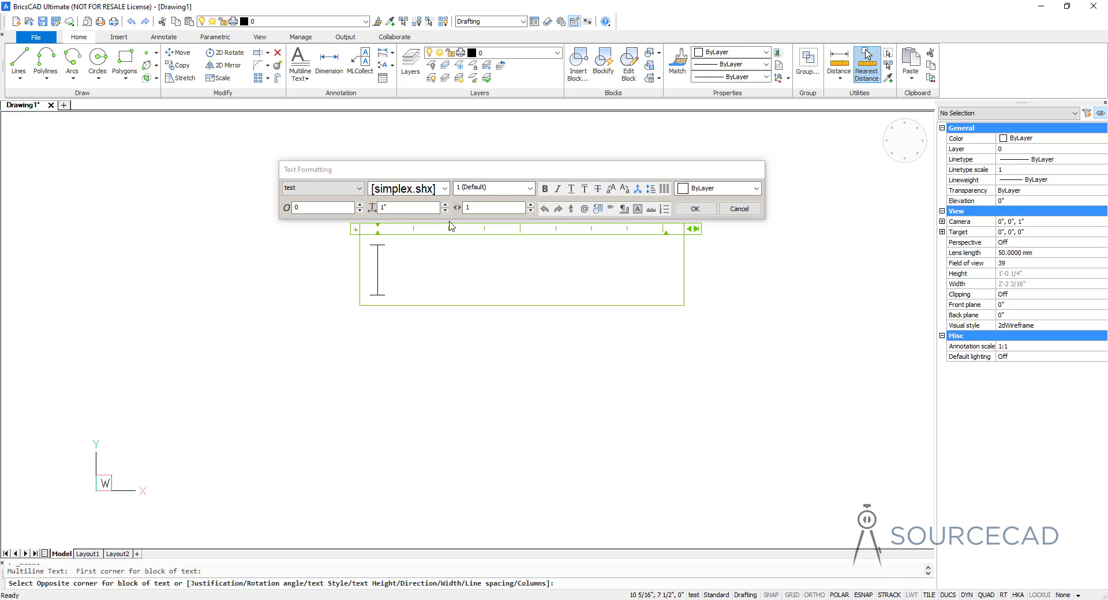
Type 'BricsCAD Ultimate', with 'Sample Text' on a new line below it.
text(BricsCAD Ultimate)
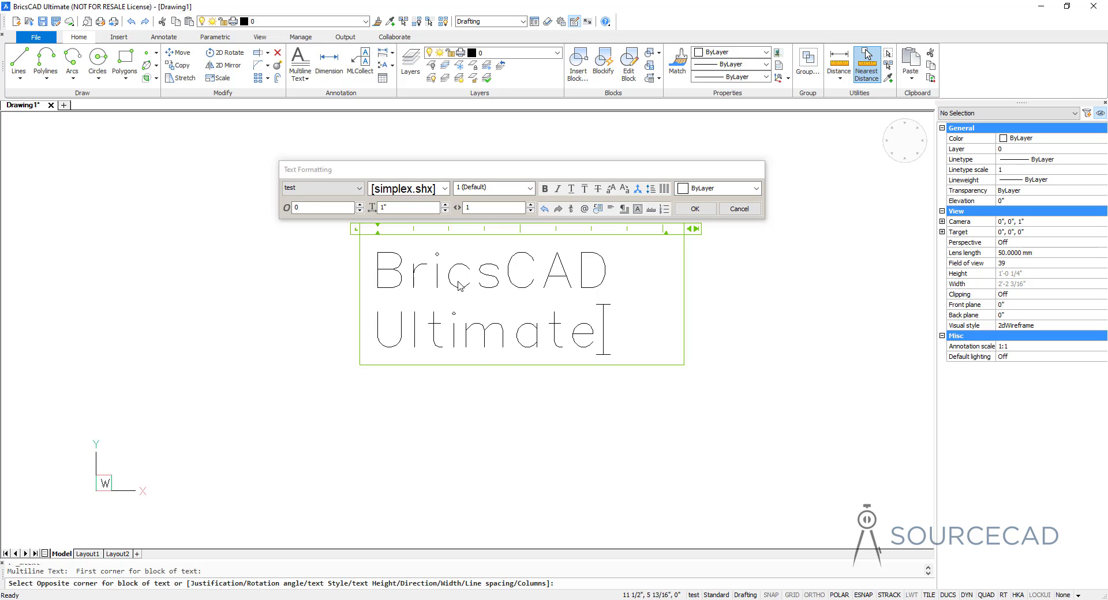
drag(693, 229, 906, 234)
mouse_move(623, 371)
middle_down()
mouse_move(487, 378)
mouse_move(458, 391)
middle_up()
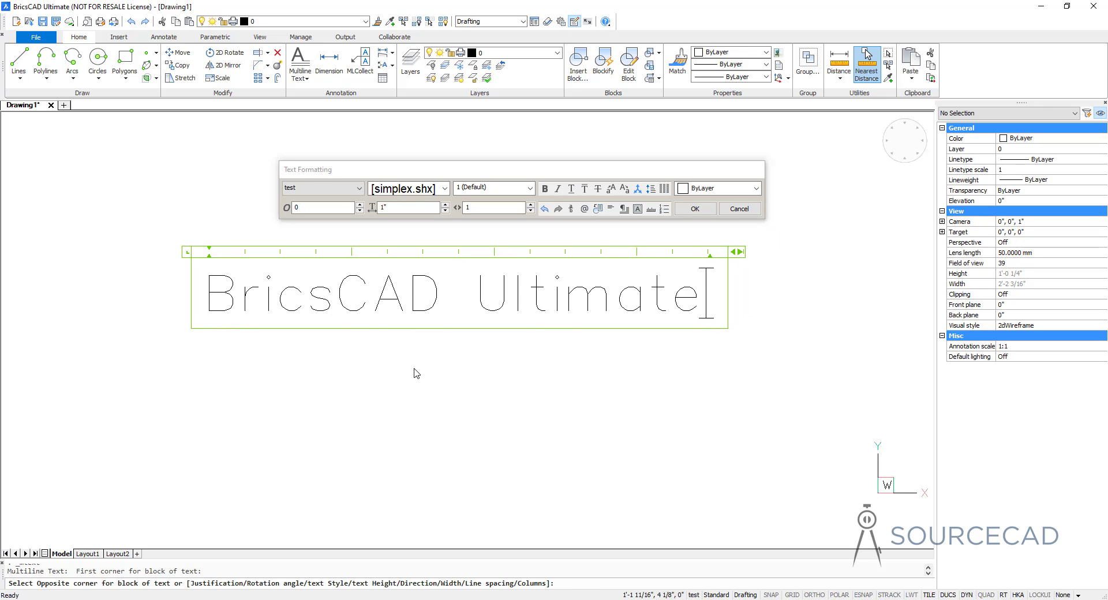
key(Return)
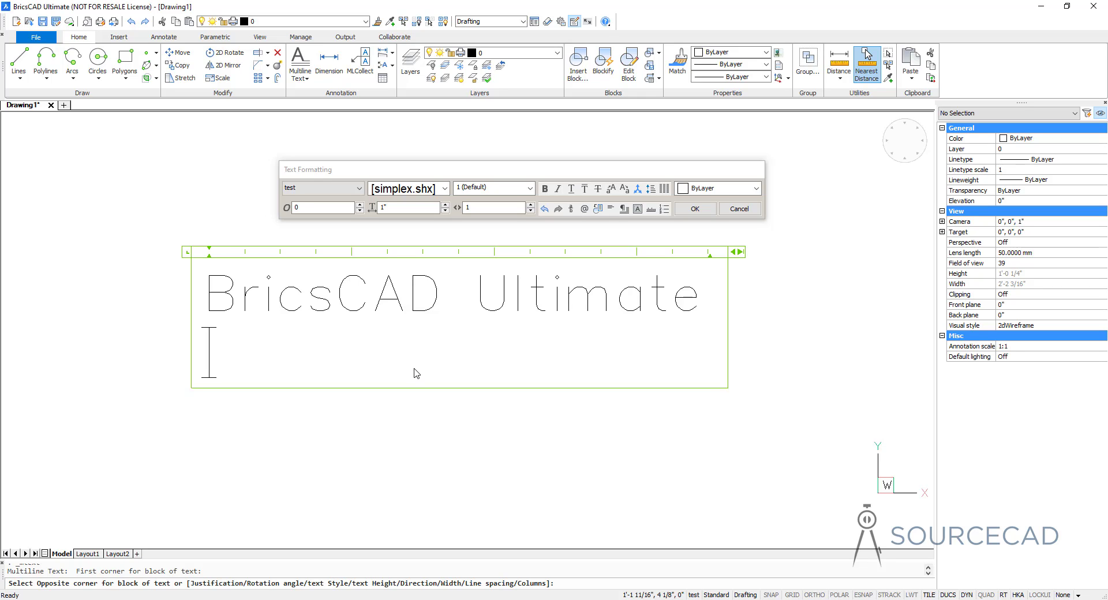
text(Sample Text)
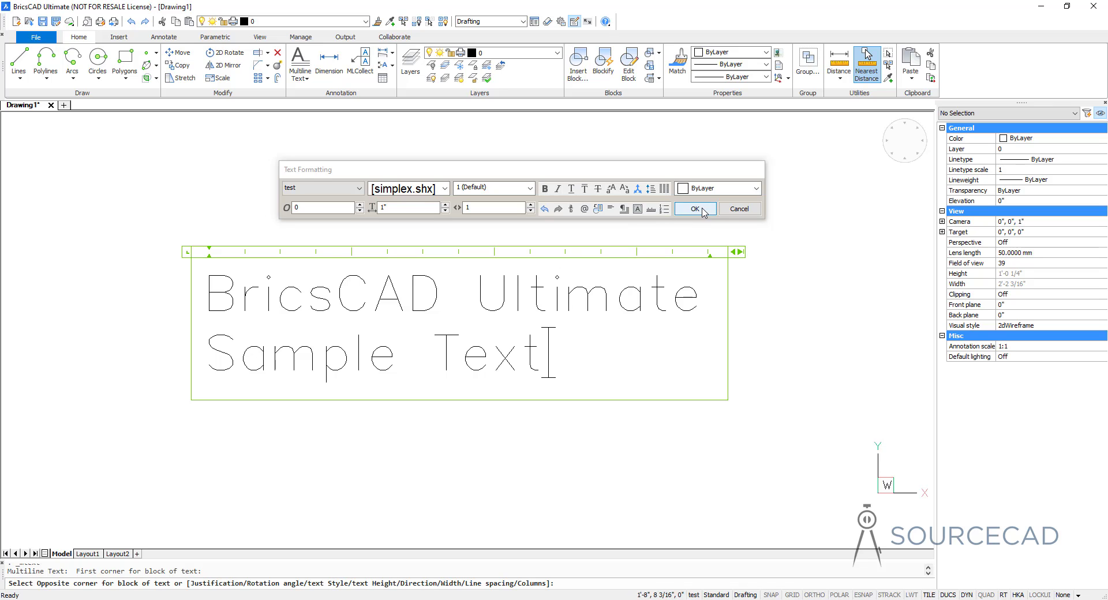
drag(575, 173, 513, 178)
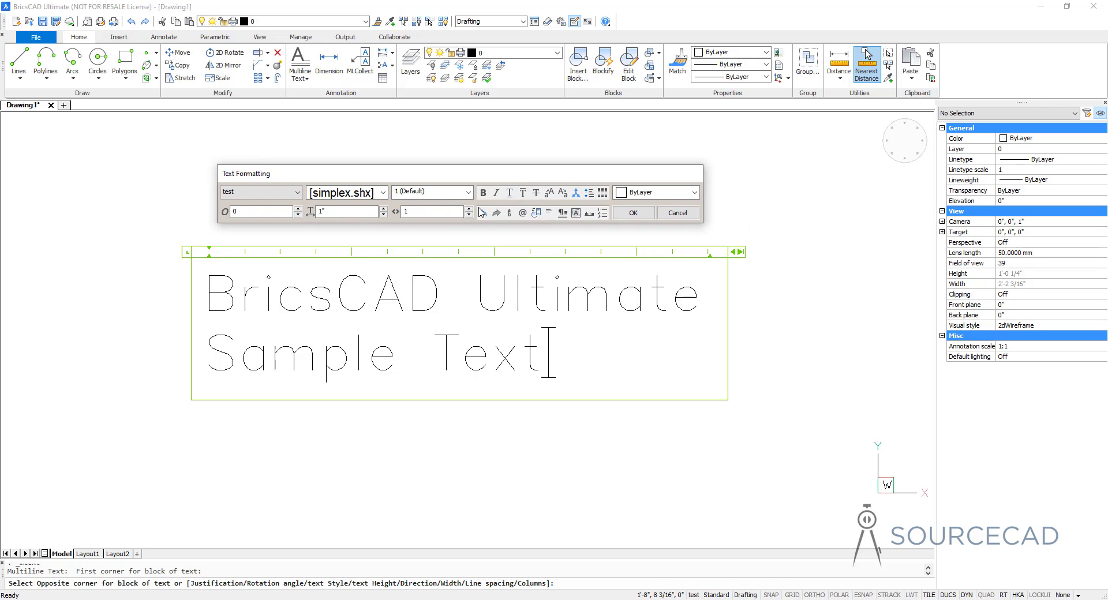
Place the two-line text with OK, then double-click it to edit again.
click(645, 214)
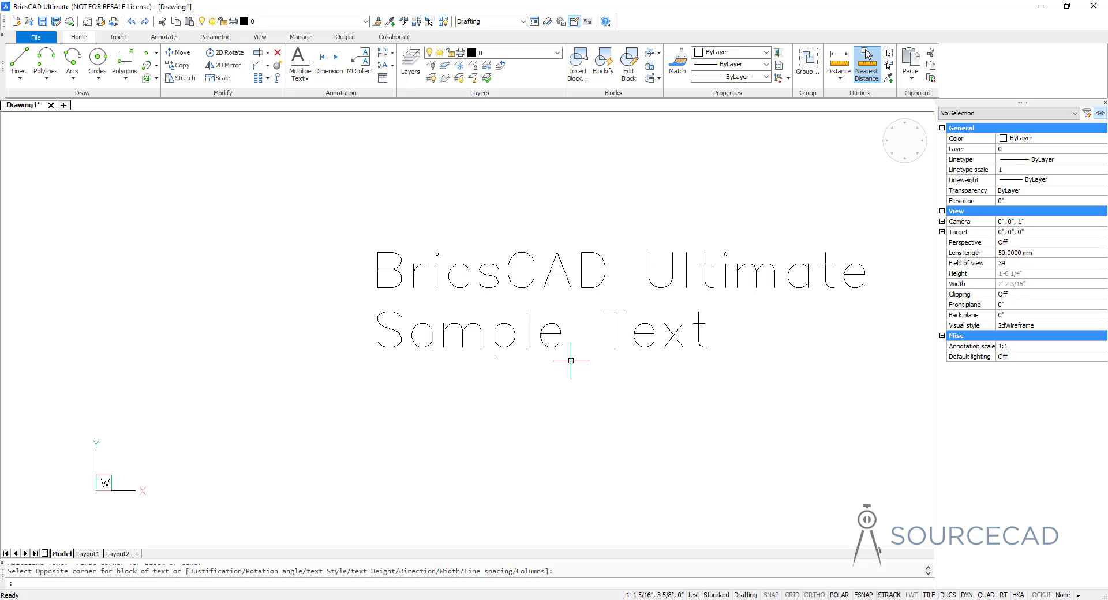
double_click(560, 328)
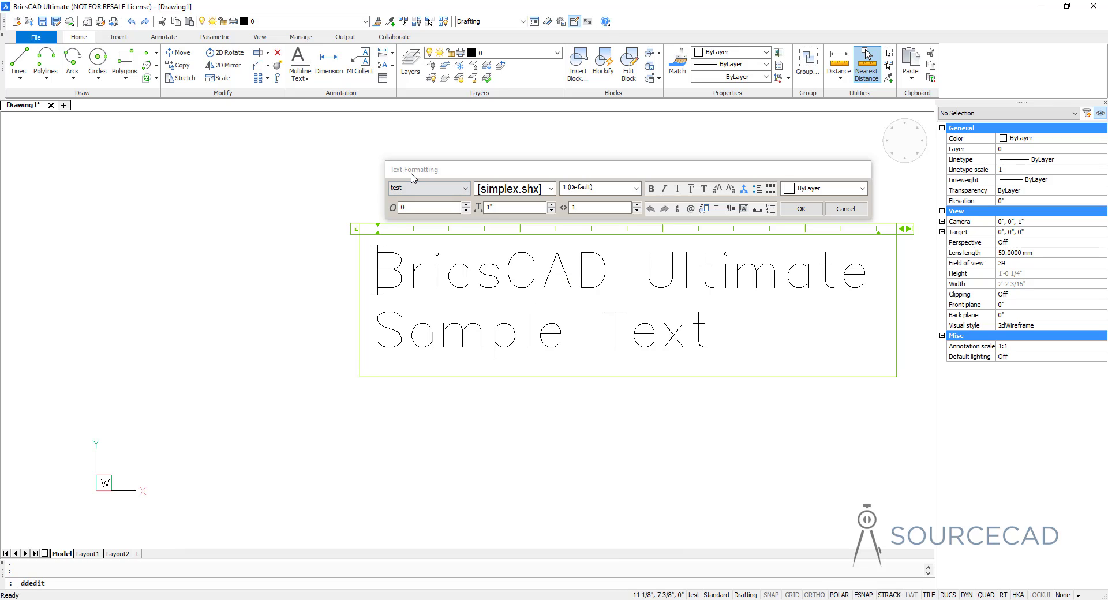
Select the Sample Text line and change its font to Arial.
drag(462, 175, 398, 156)
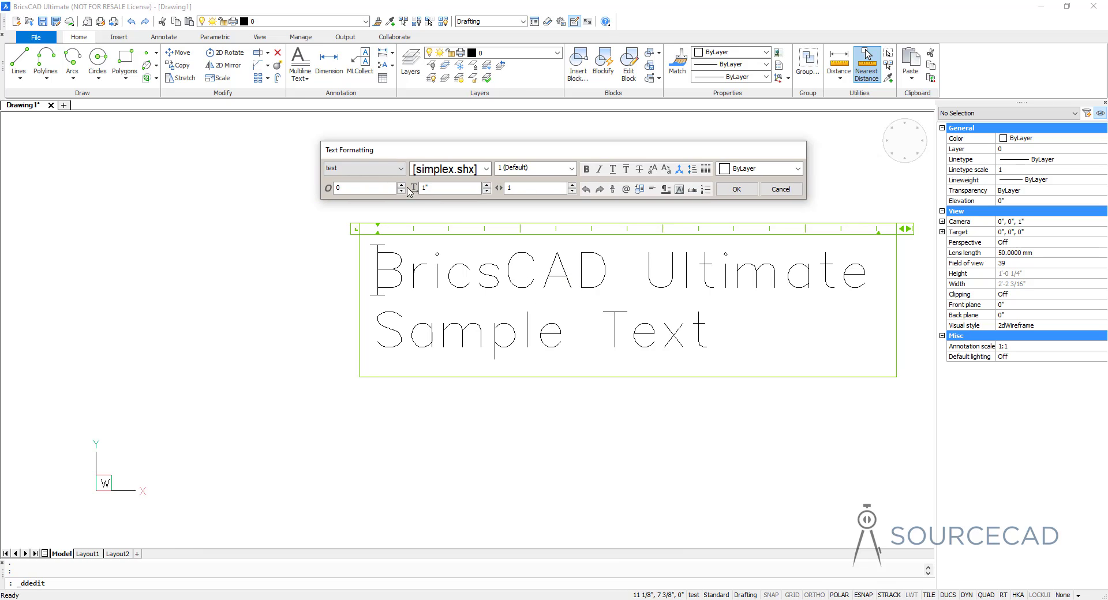
drag(375, 329, 719, 328)
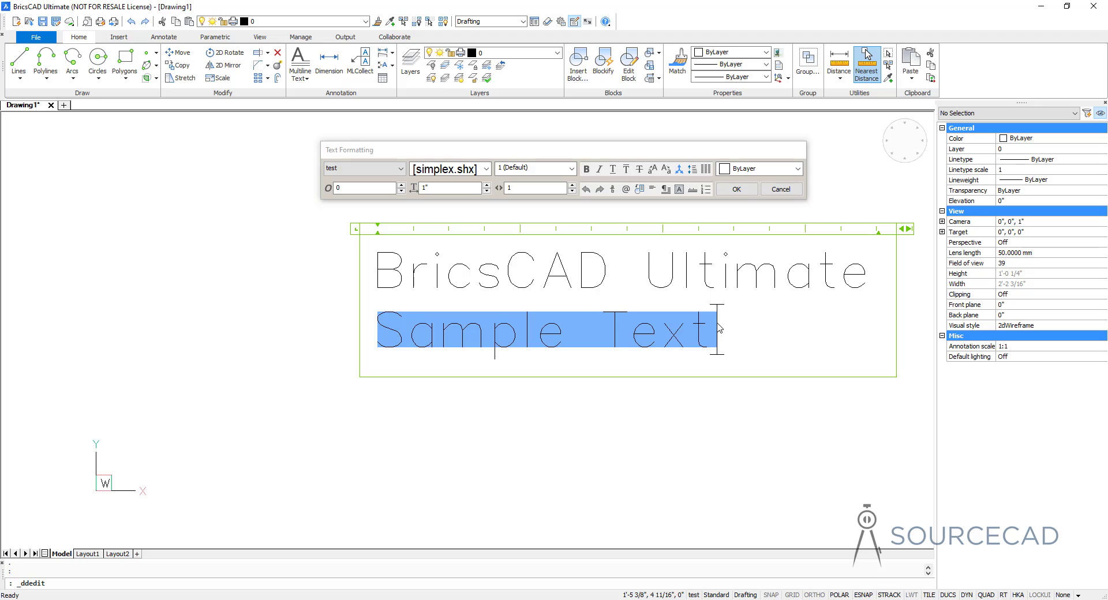
click(488, 173)
click(489, 180)
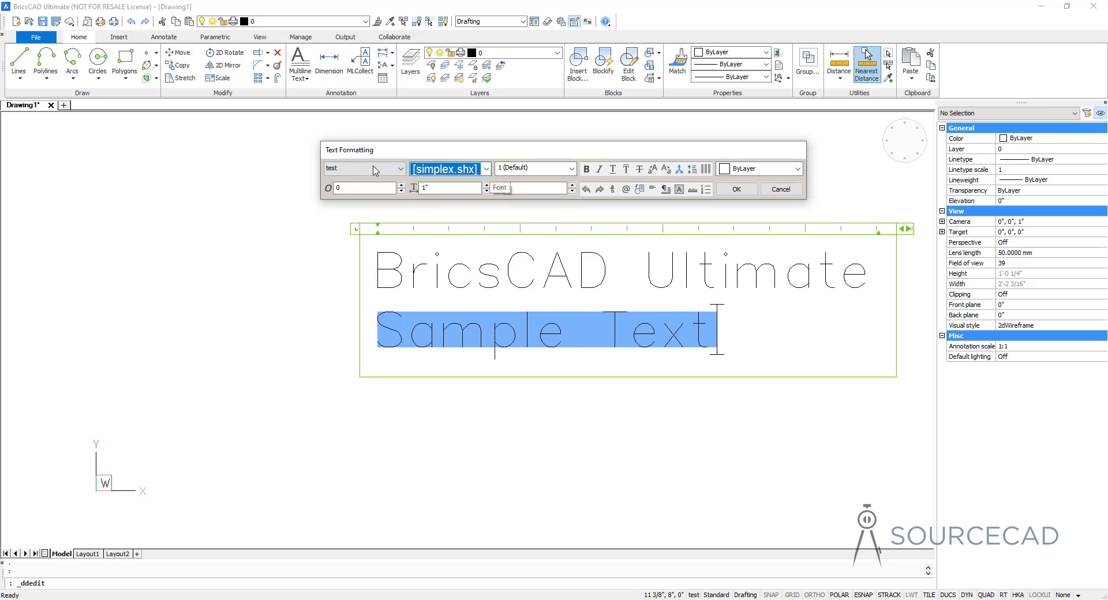
click(487, 169)
key(a)
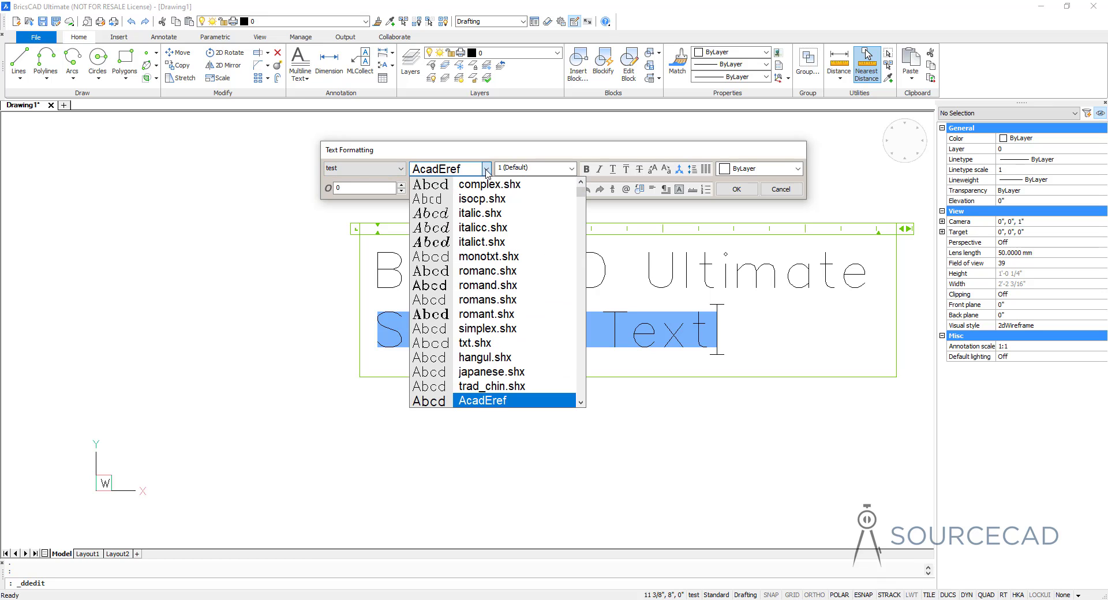
scroll(504, 302, down, 1)
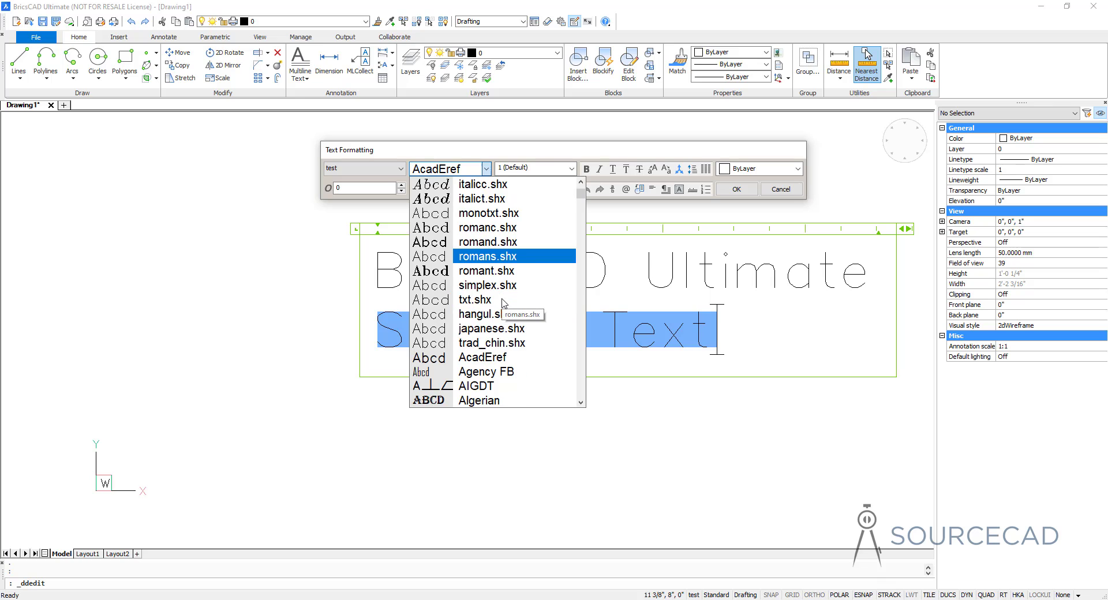
scroll(504, 323, down, 2)
click(505, 374)
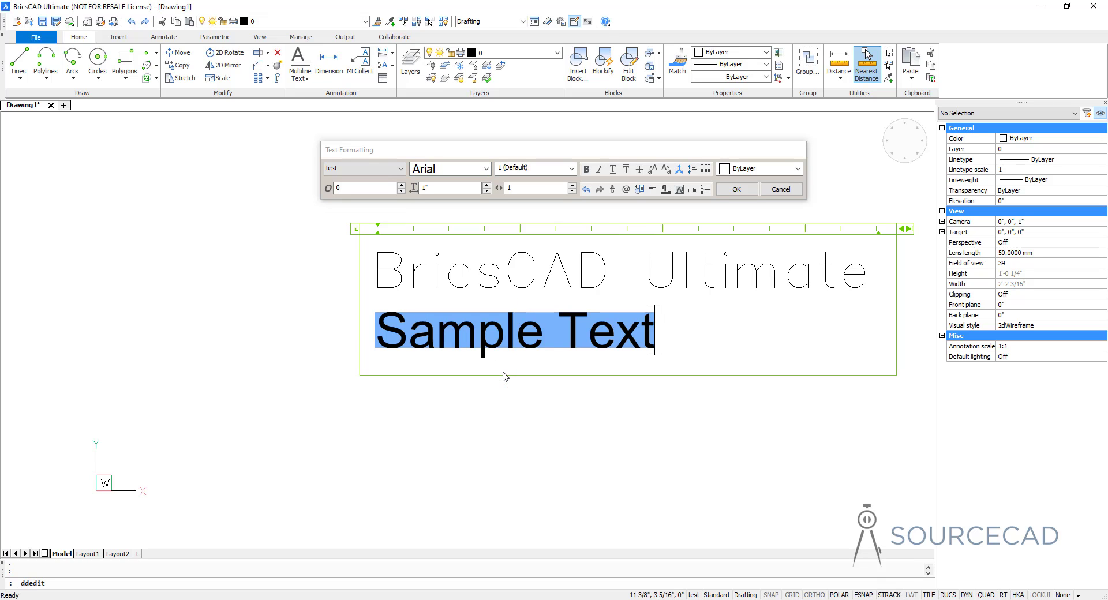
Set the selected line's text height to 1.5.
click(570, 169)
click(571, 170)
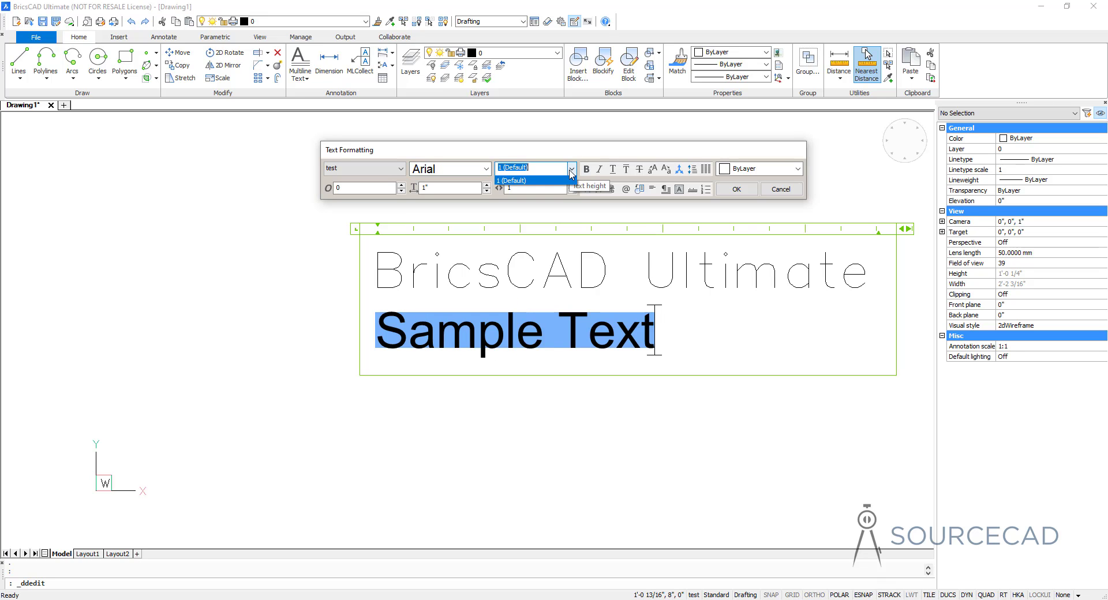
click(571, 169)
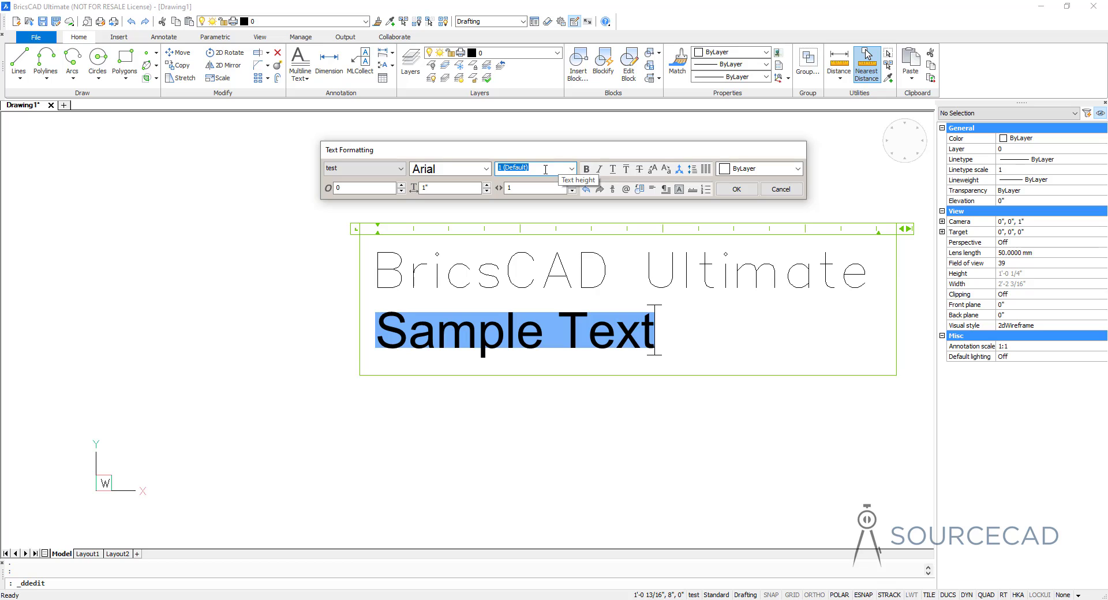
text(1.5)
key(Return)
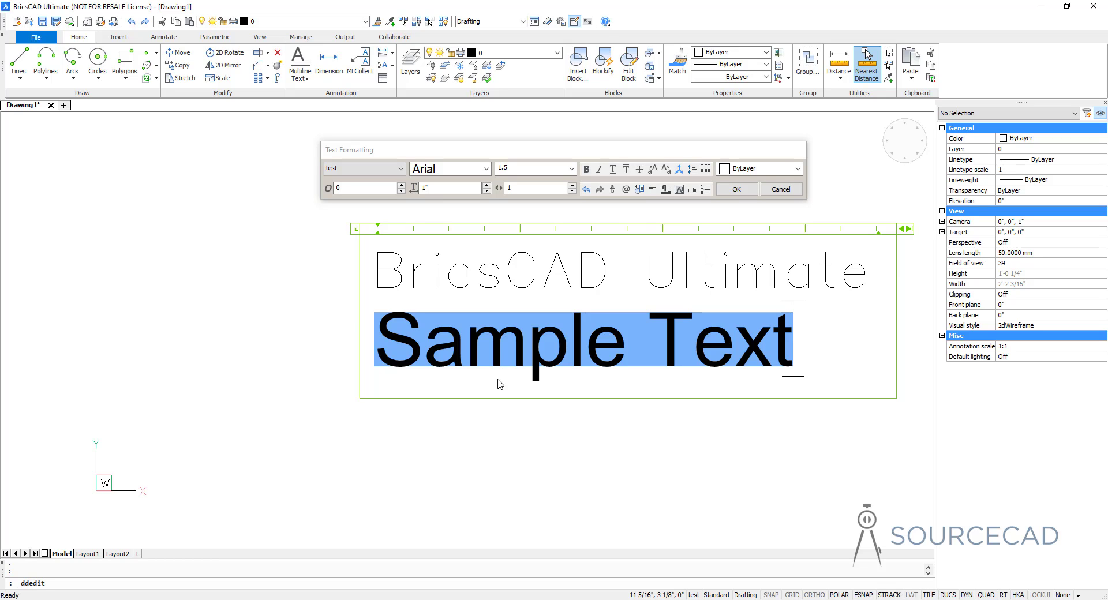
Toggle bold, italic, underline, overline and strikethrough on Sample Text, then turn them all off.
click(586, 169)
click(599, 169)
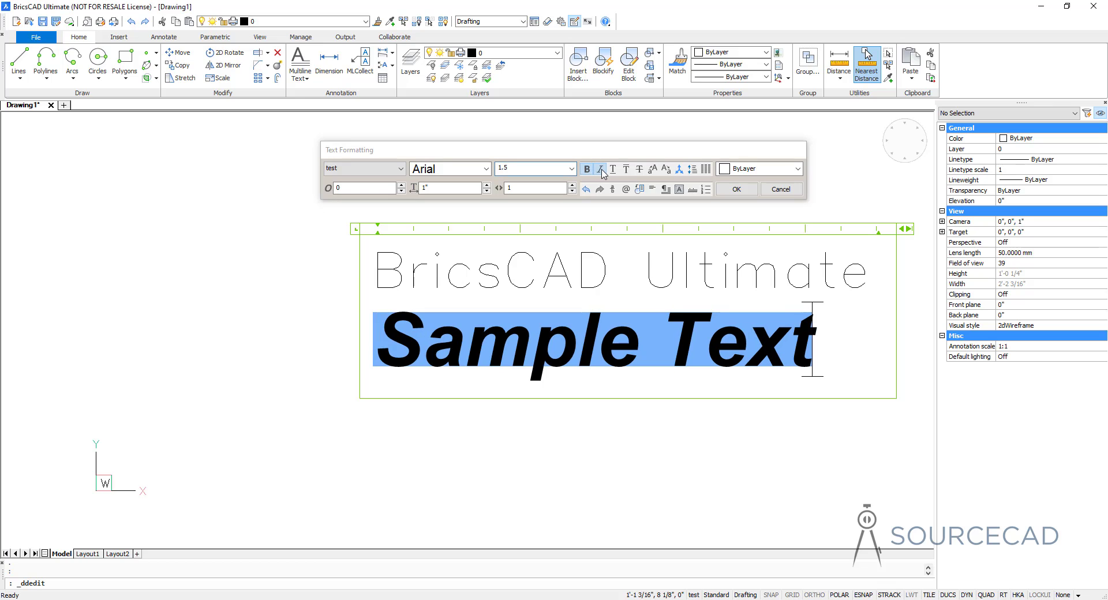
click(613, 169)
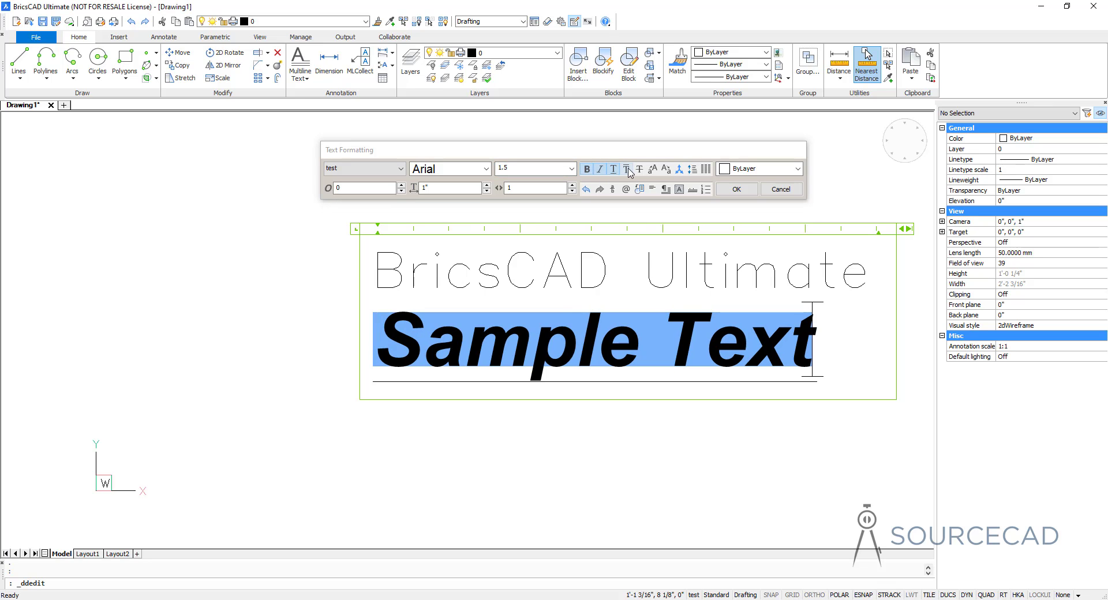
click(627, 169)
click(640, 169)
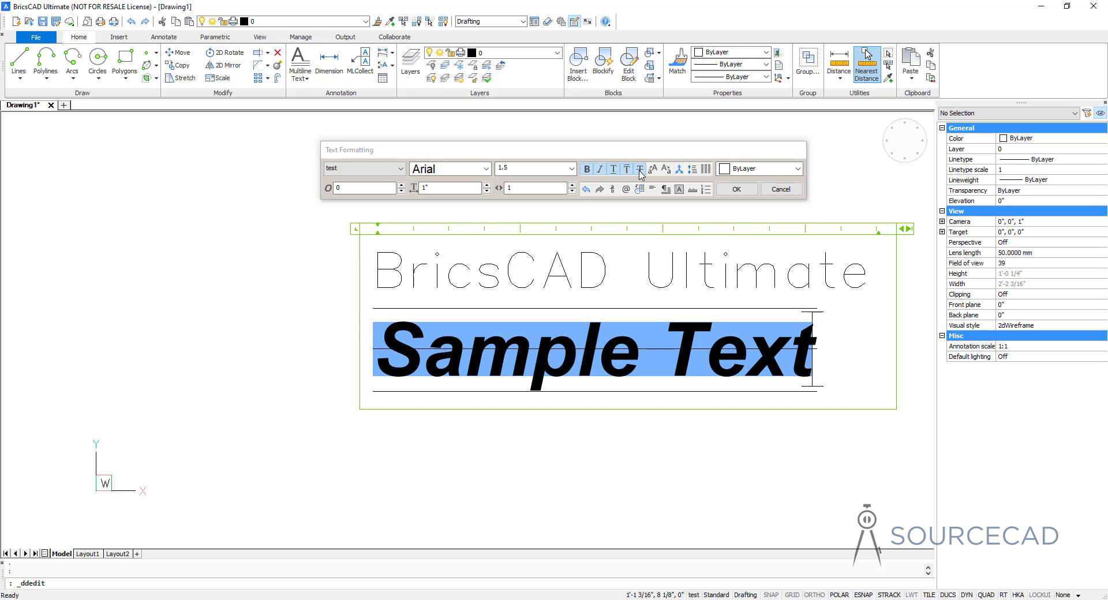
click(586, 169)
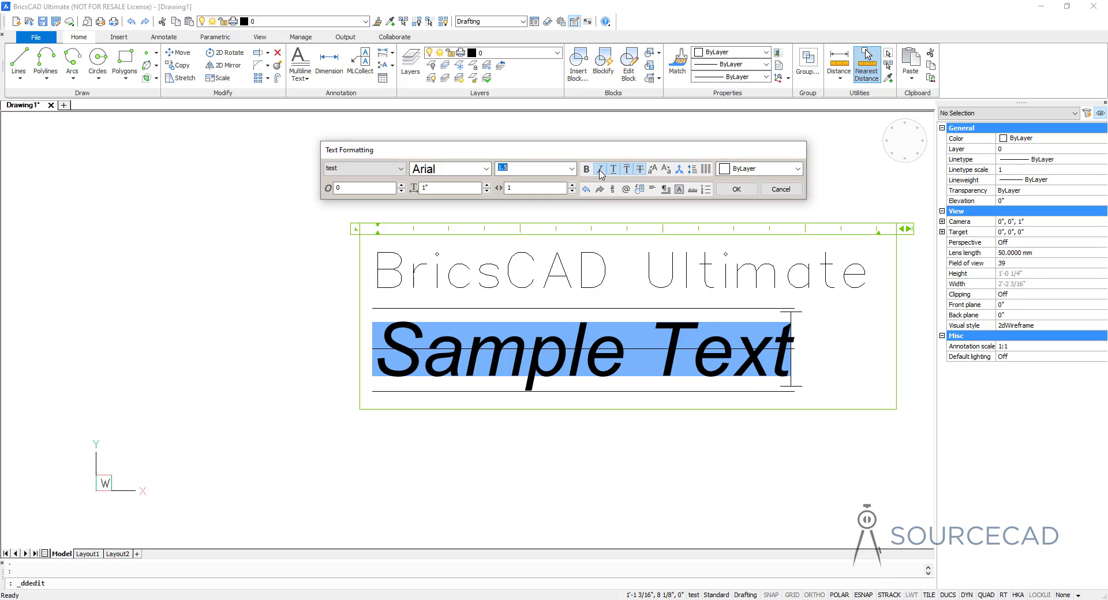
click(599, 169)
click(613, 170)
click(627, 169)
click(640, 169)
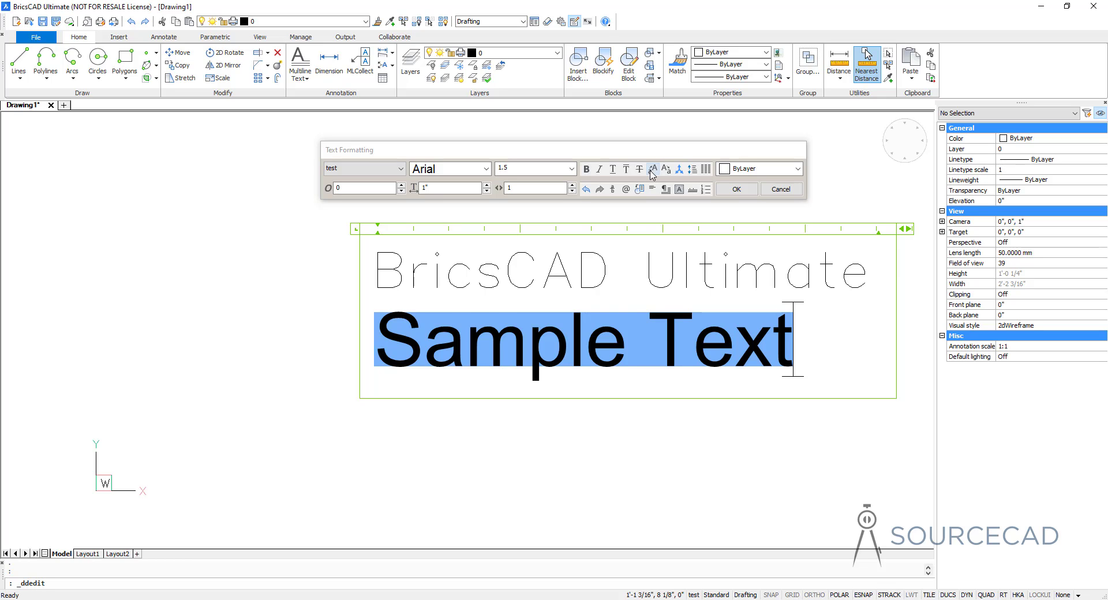
Convert the line to uppercase, then to lowercase 'sample text'.
click(652, 170)
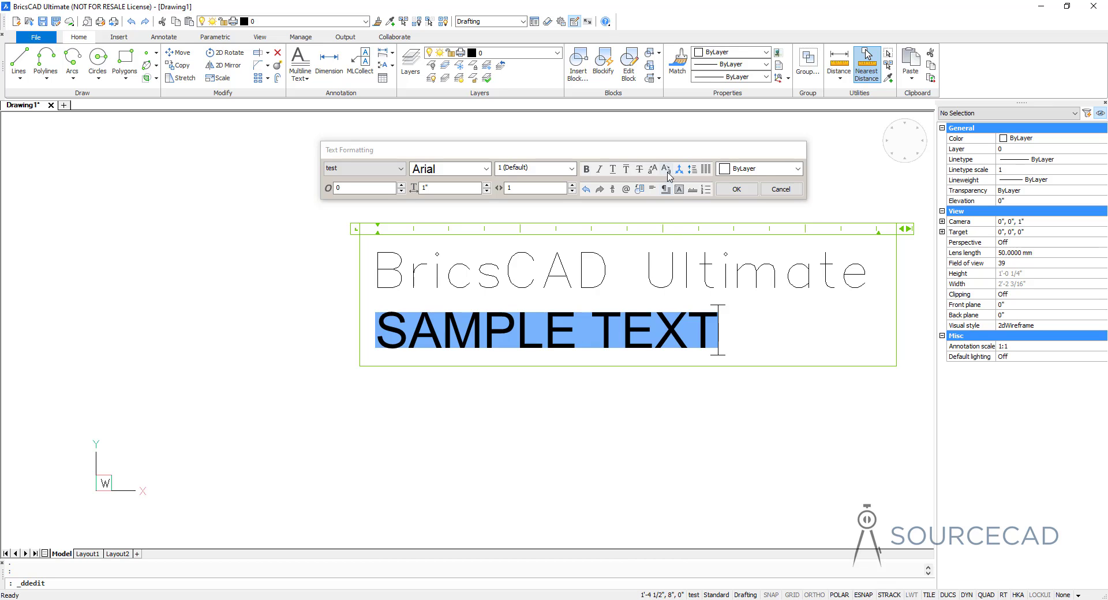
click(666, 170)
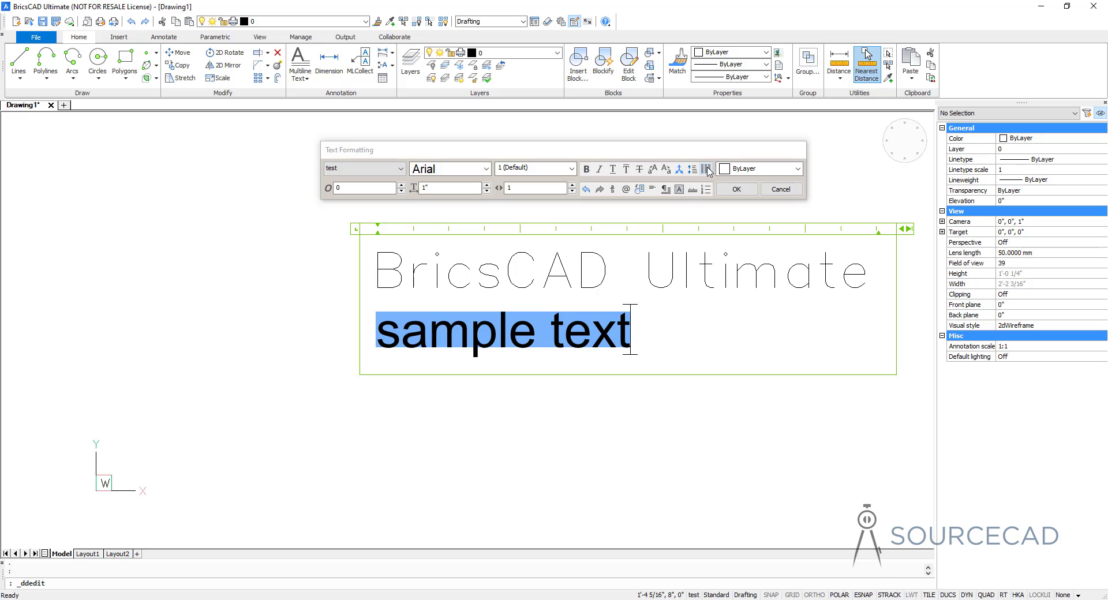
click(651, 336)
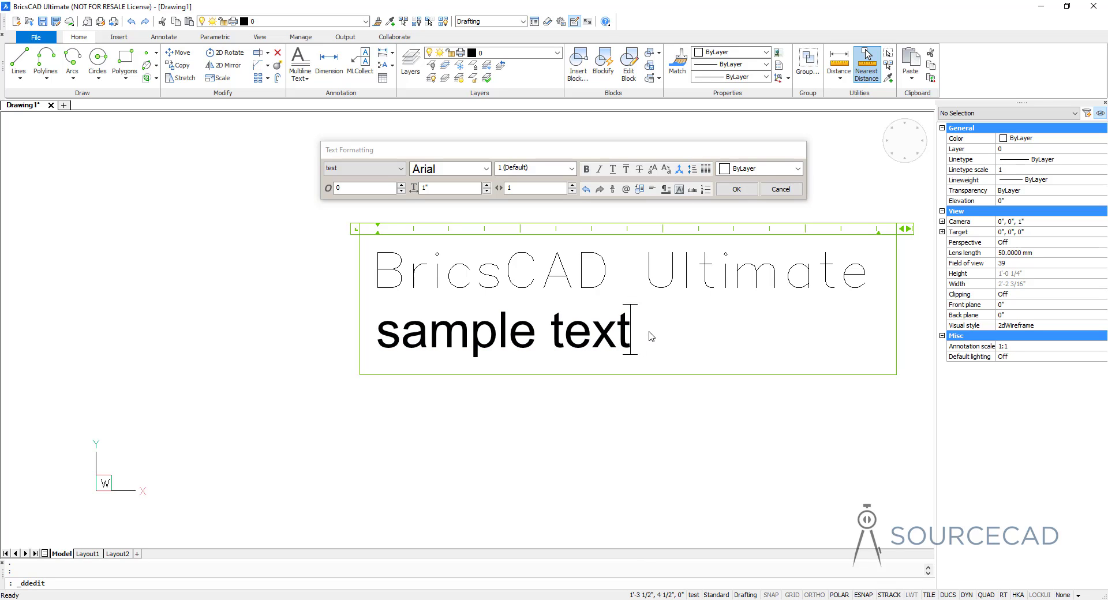
Type '1/2' after 'sample text' and stack it into a ½ fraction.
text(1)
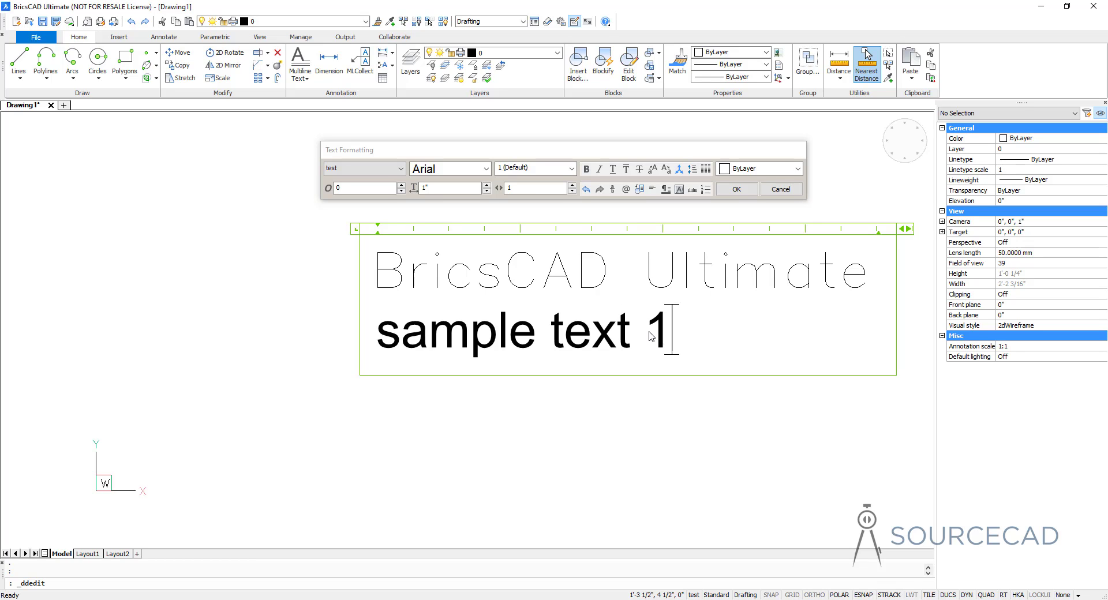
text(/2)
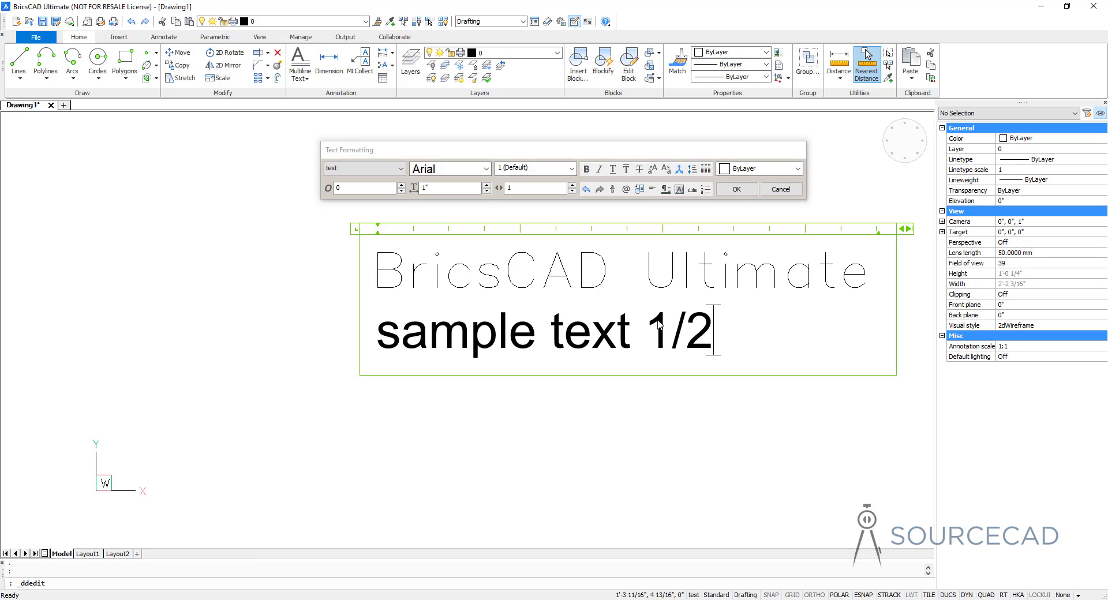
drag(644, 329, 711, 335)
click(612, 189)
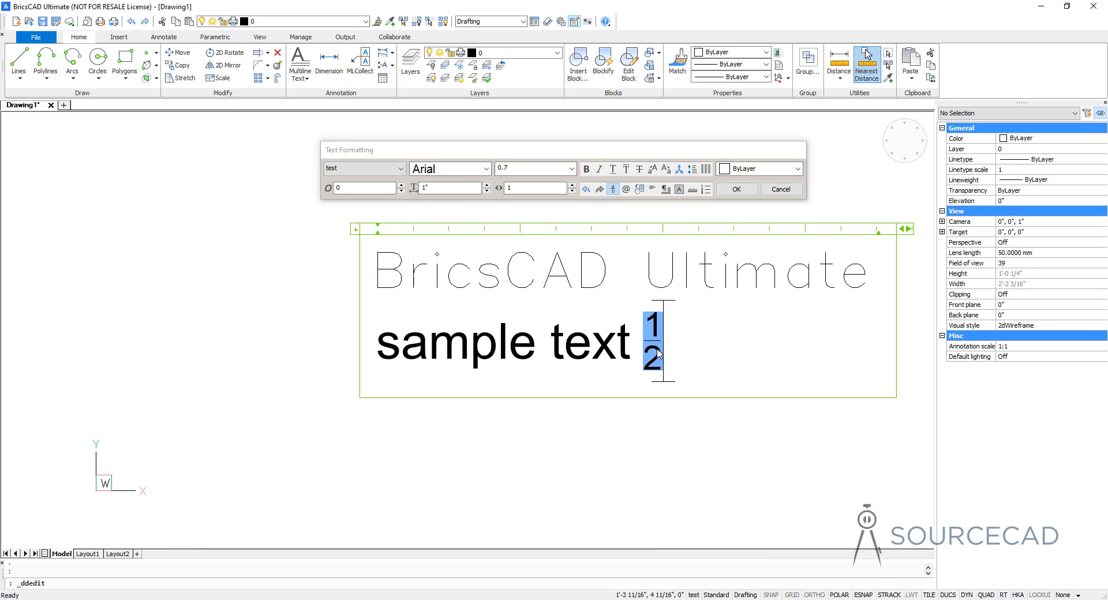
click(669, 368)
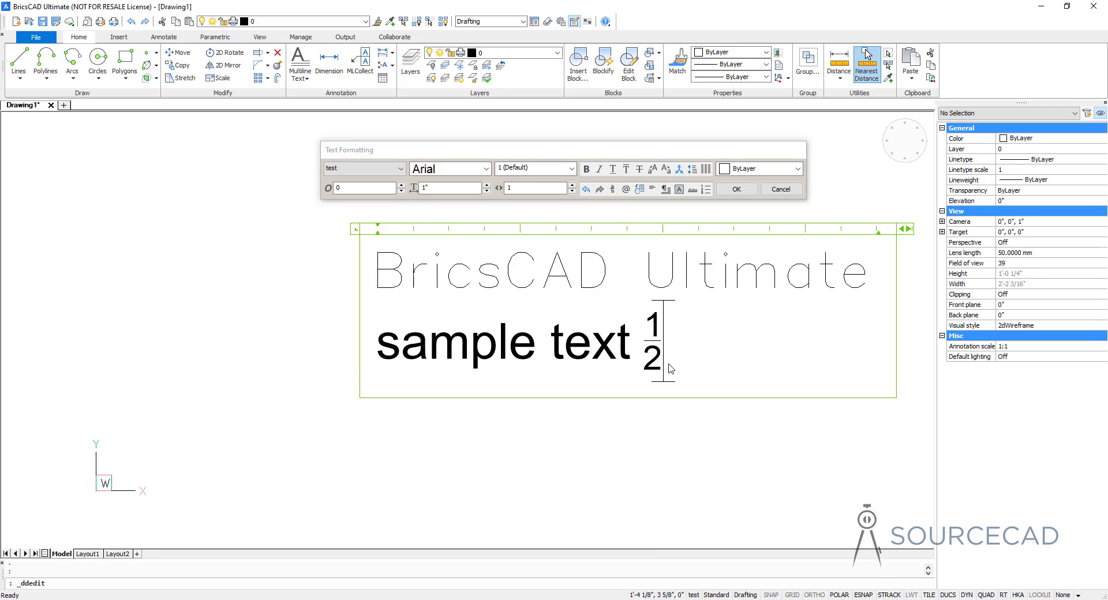
click(626, 190)
click(627, 191)
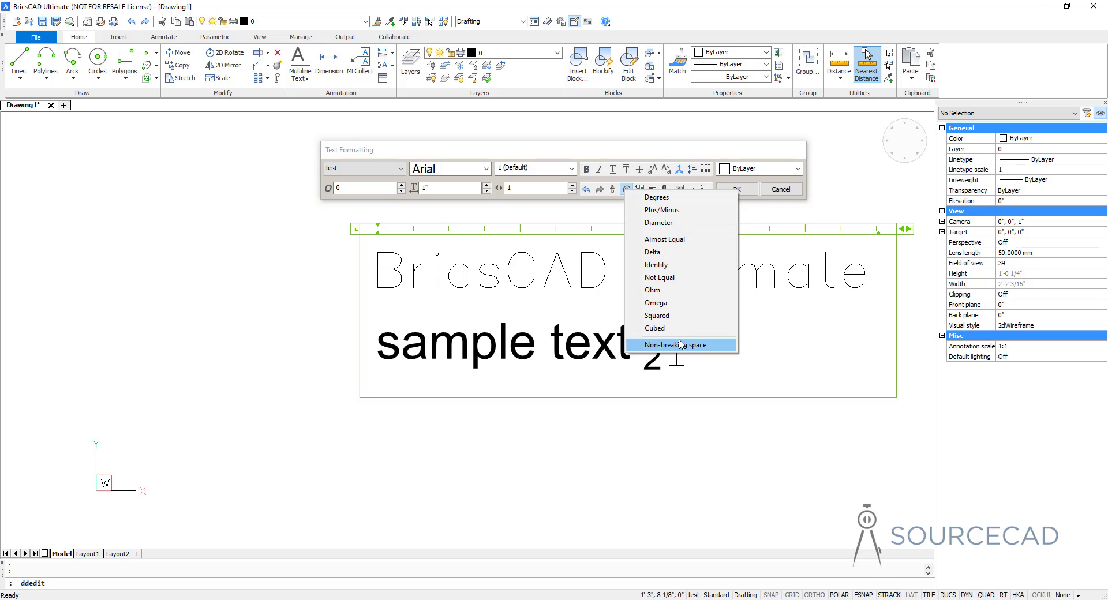
Insert Δ and Ø from the Symbol list after ½, then type \U+2248 for ≈.
click(683, 254)
click(626, 189)
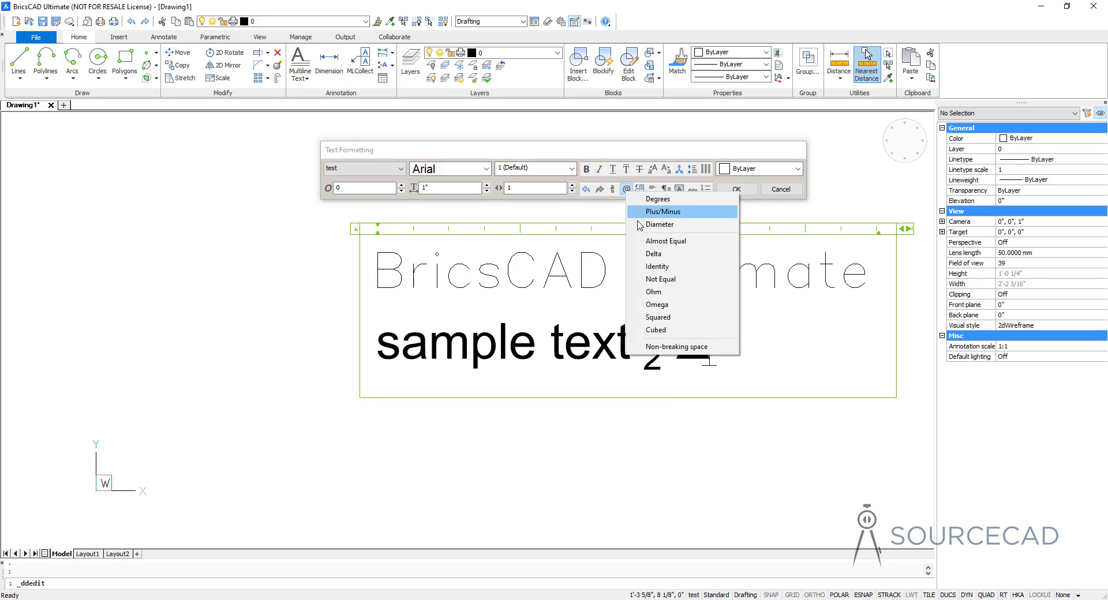
click(660, 225)
click(626, 190)
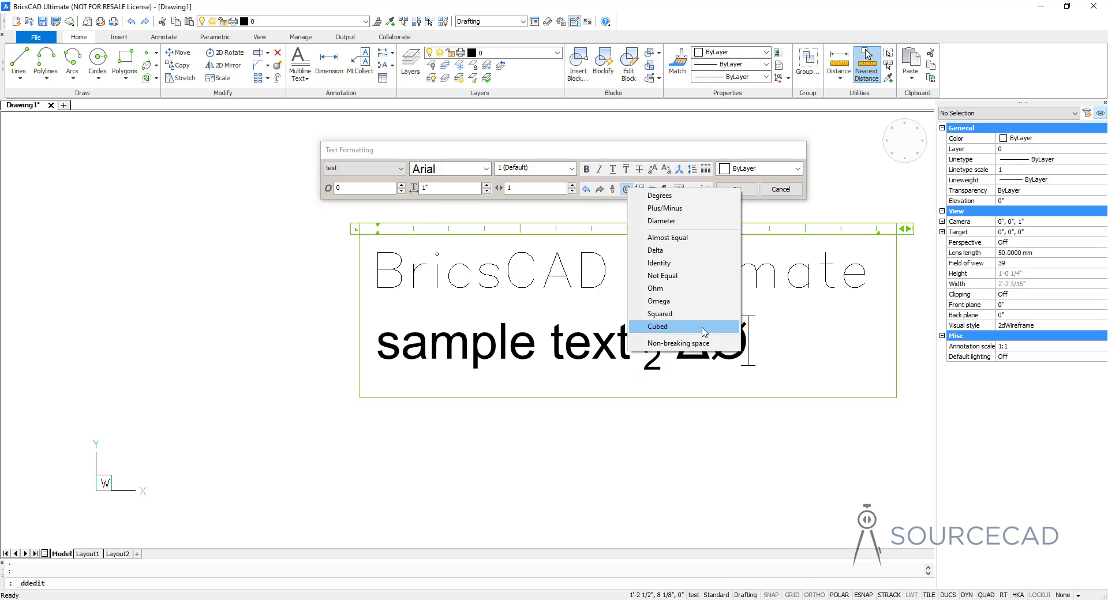
click(757, 345)
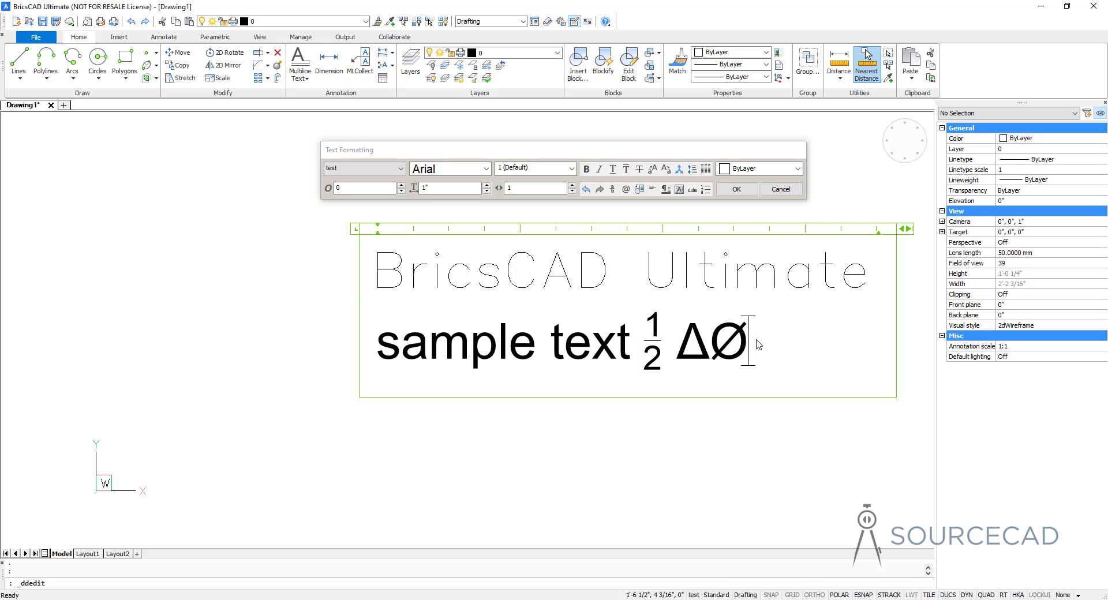
text(\U+2248)
Copy Õ from Windows Character Map and paste it after ≈ in the text editor.
key(super)
text(character map)
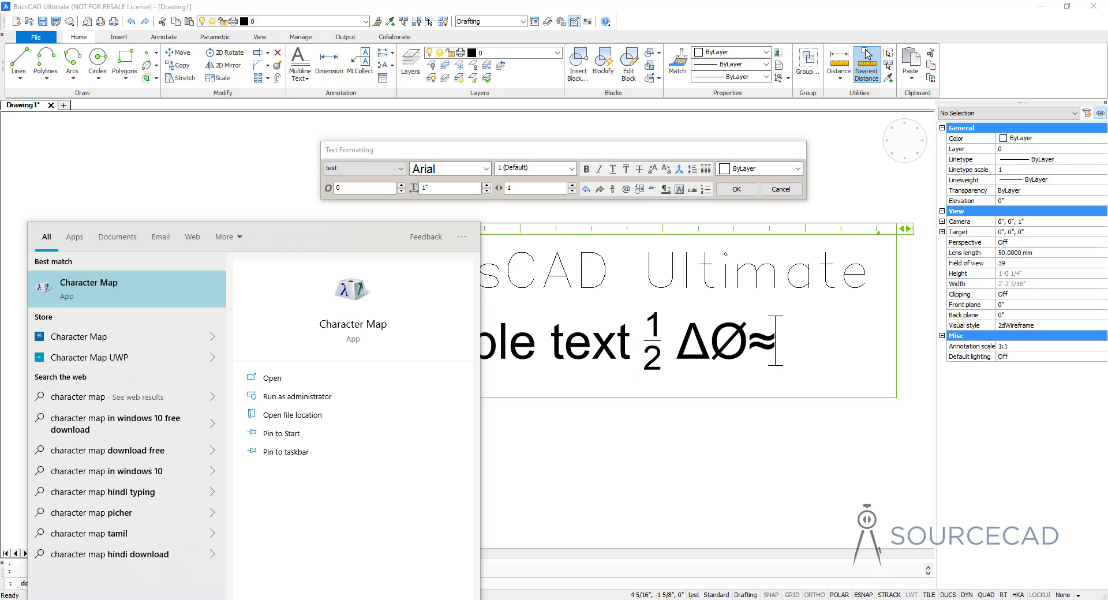
click(119, 289)
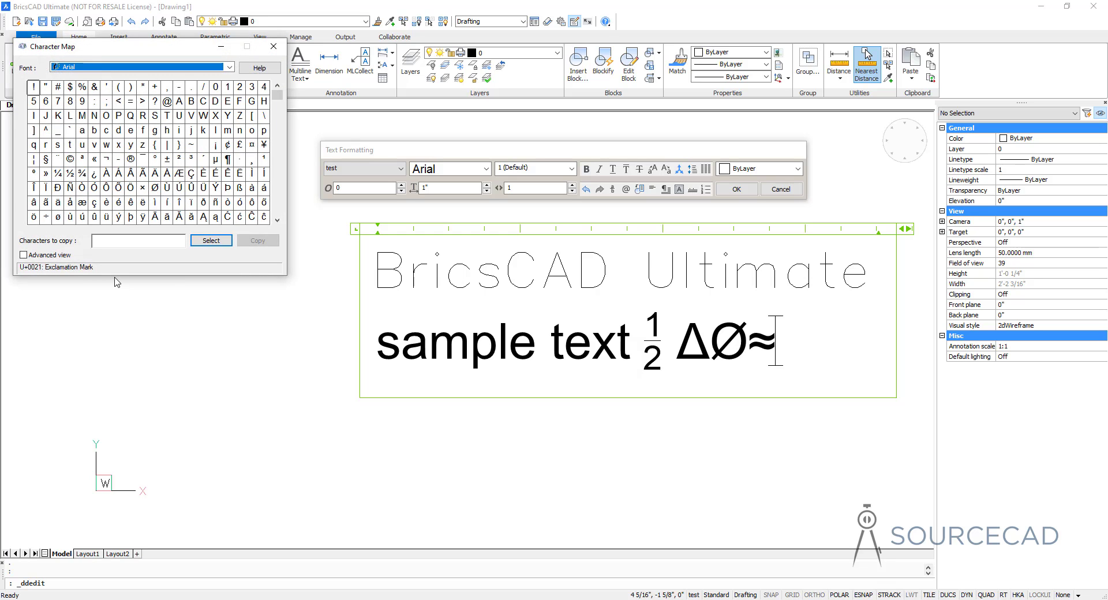
click(119, 188)
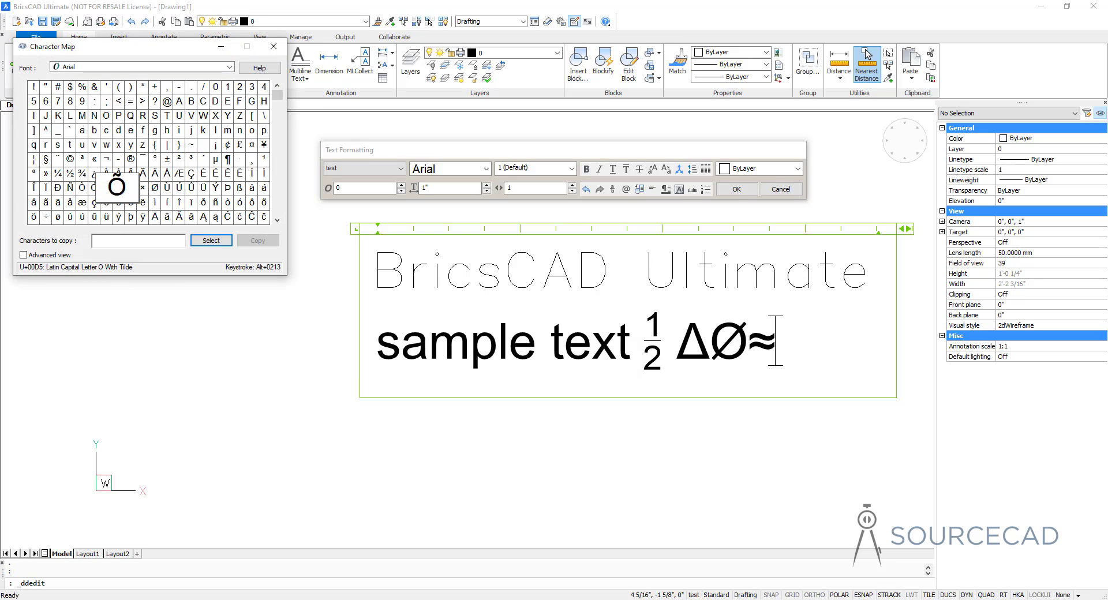
click(212, 240)
click(254, 242)
click(274, 46)
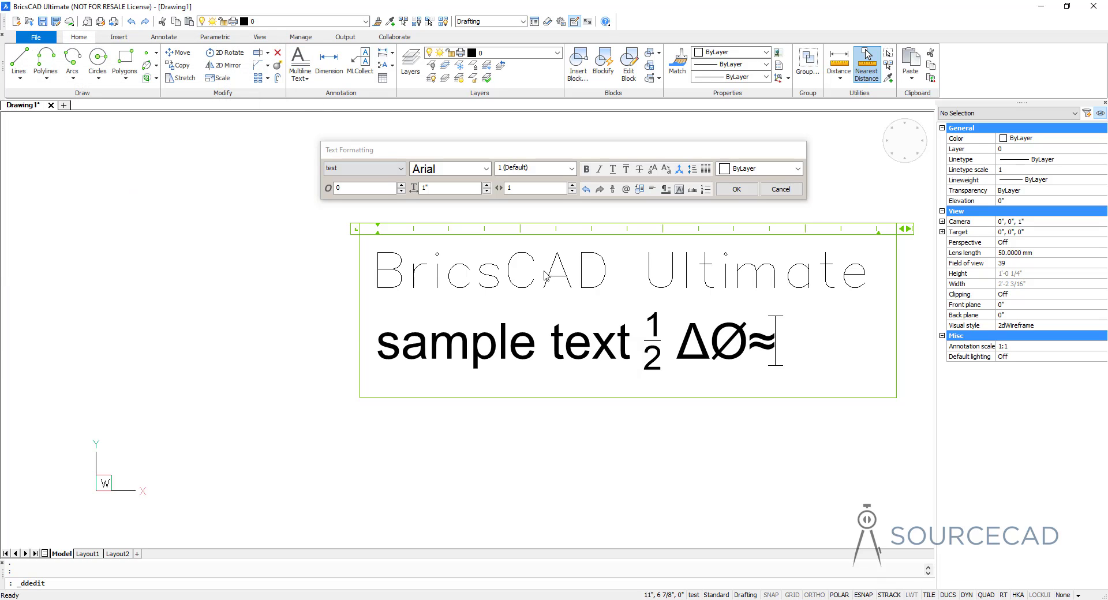
right_click(777, 341)
click(806, 373)
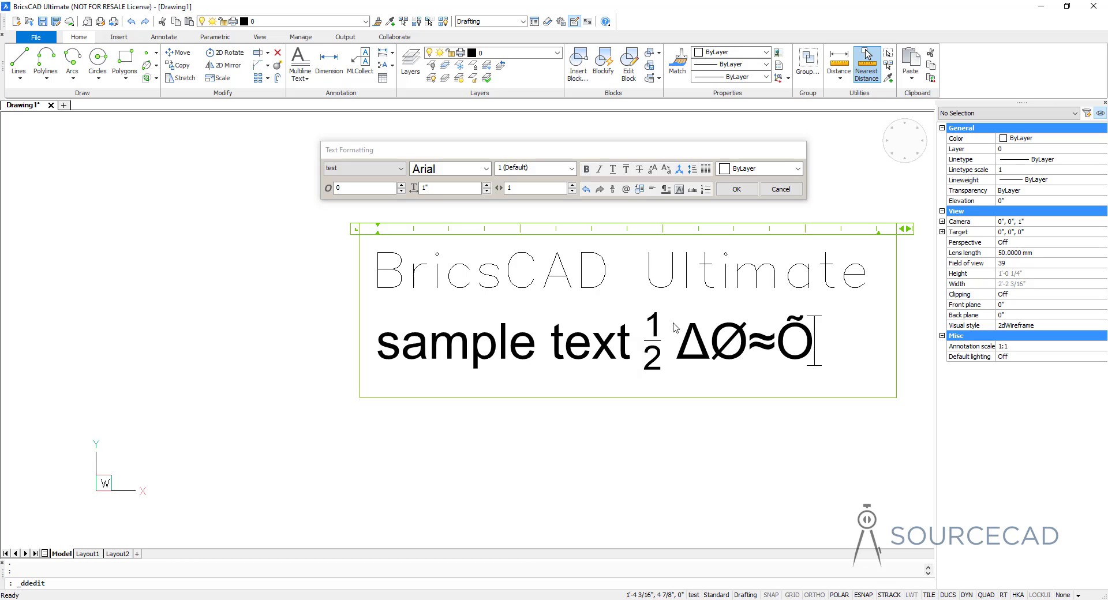
drag(674, 343, 811, 346)
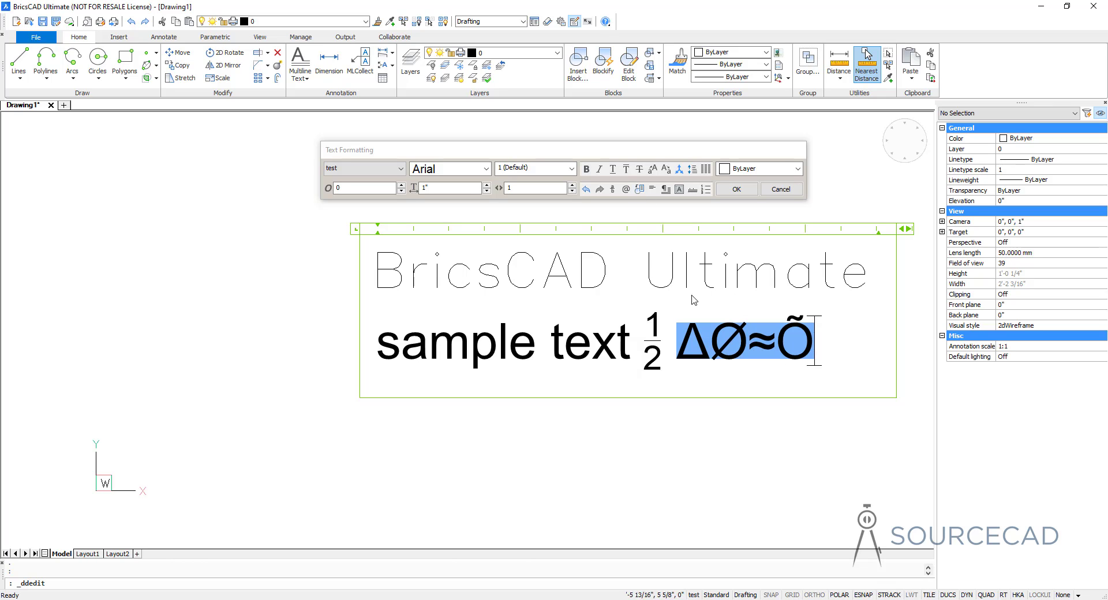
click(679, 190)
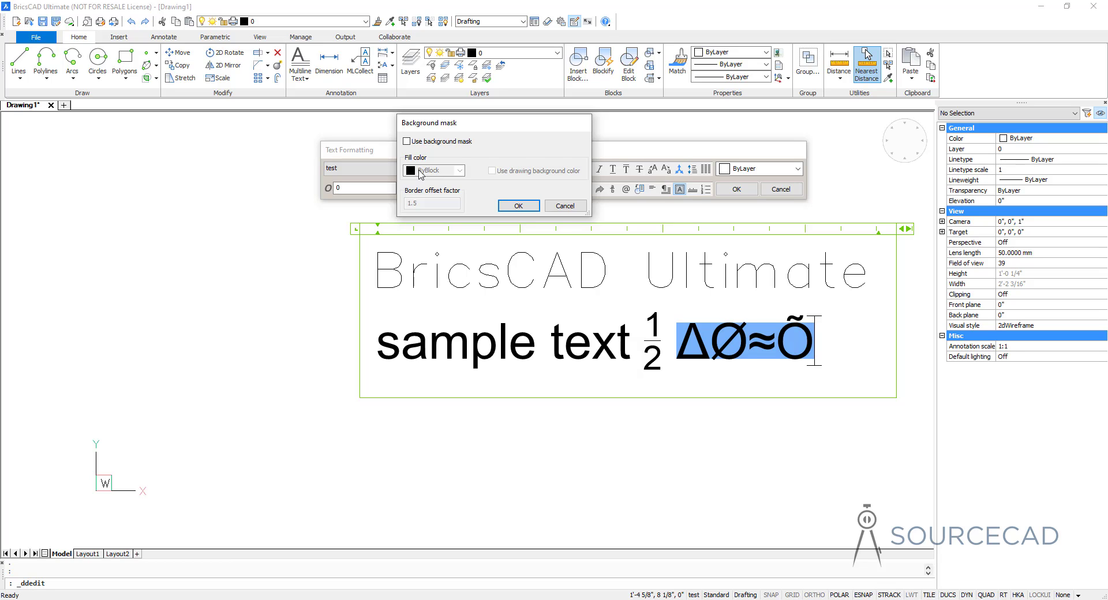
click(407, 142)
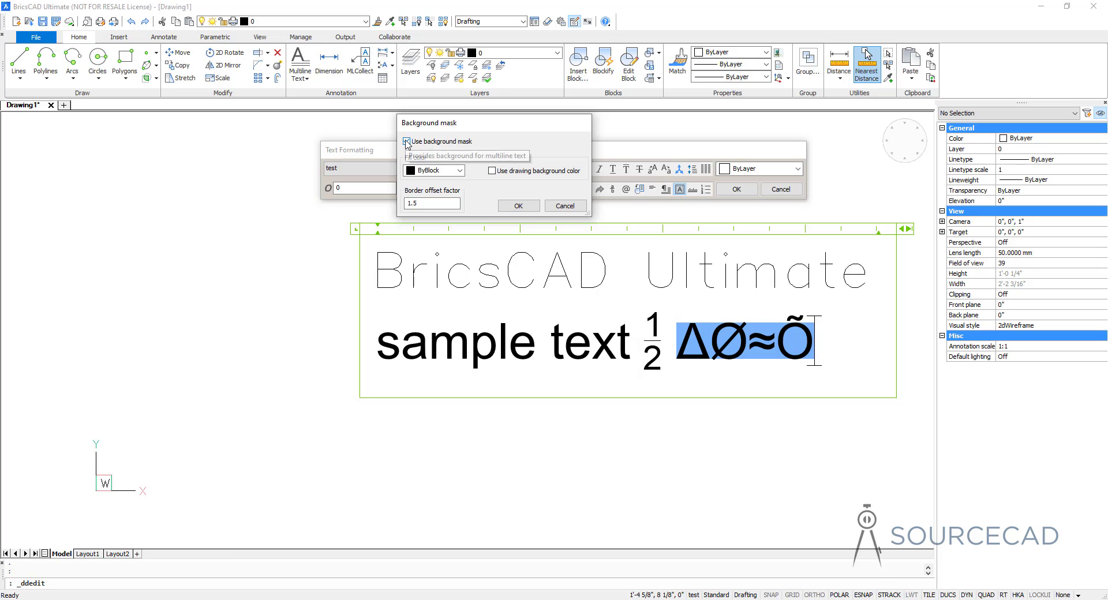
click(460, 170)
click(451, 207)
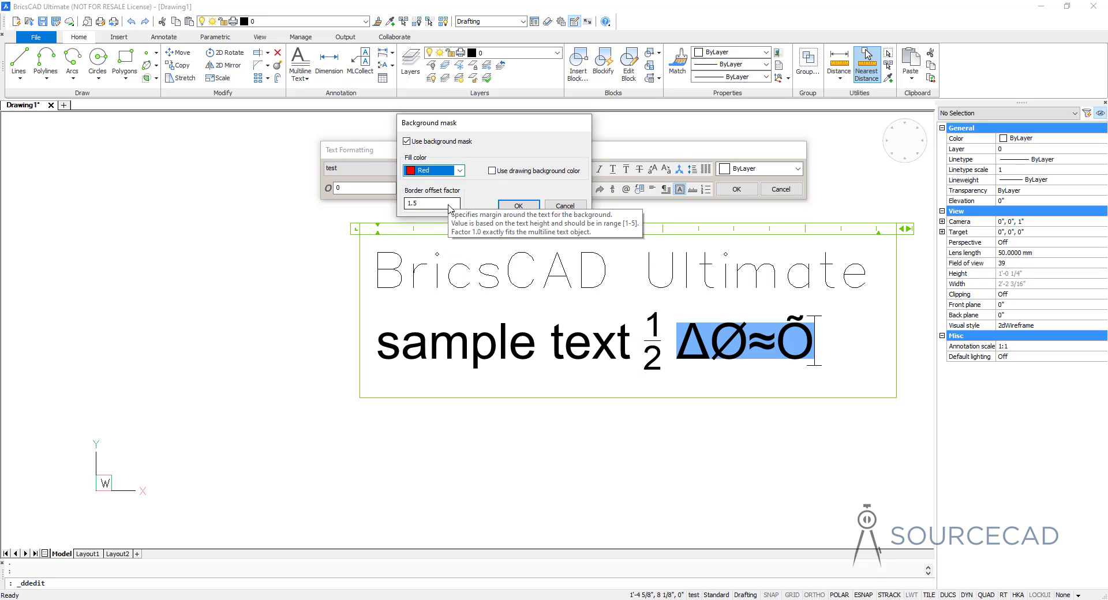
click(518, 206)
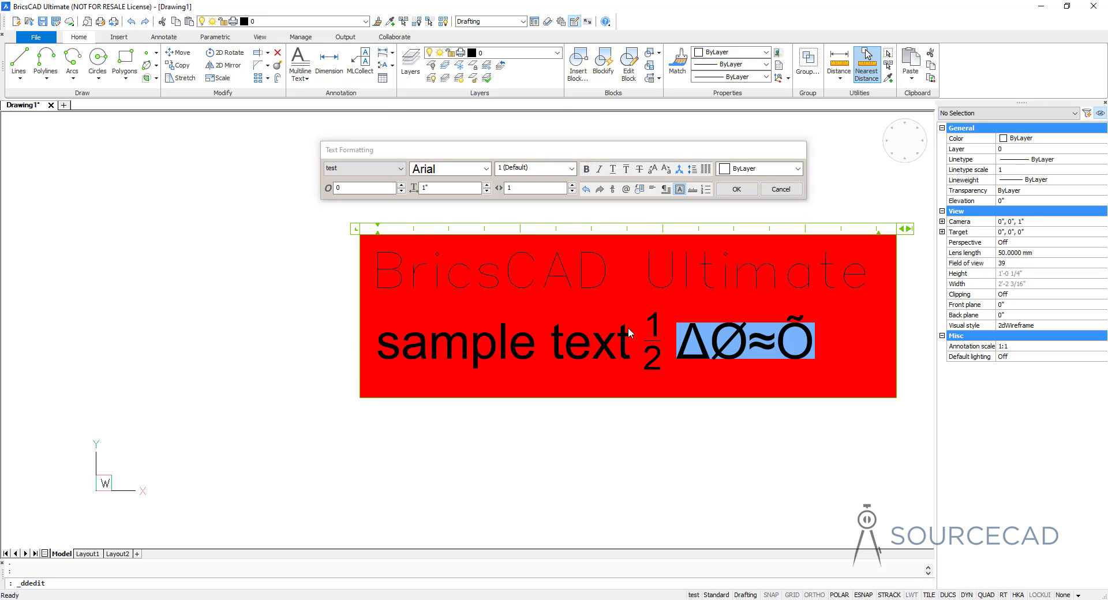
click(742, 361)
key(ctrl+z)
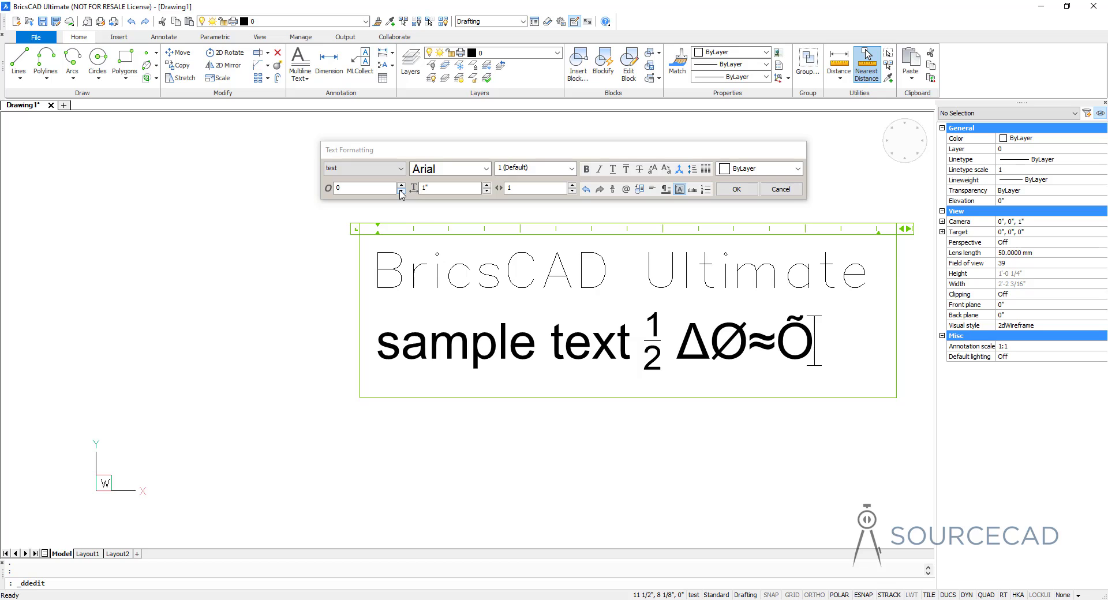
Give the selected word 'sample' an oblique angle of 10.
drag(375, 341, 536, 345)
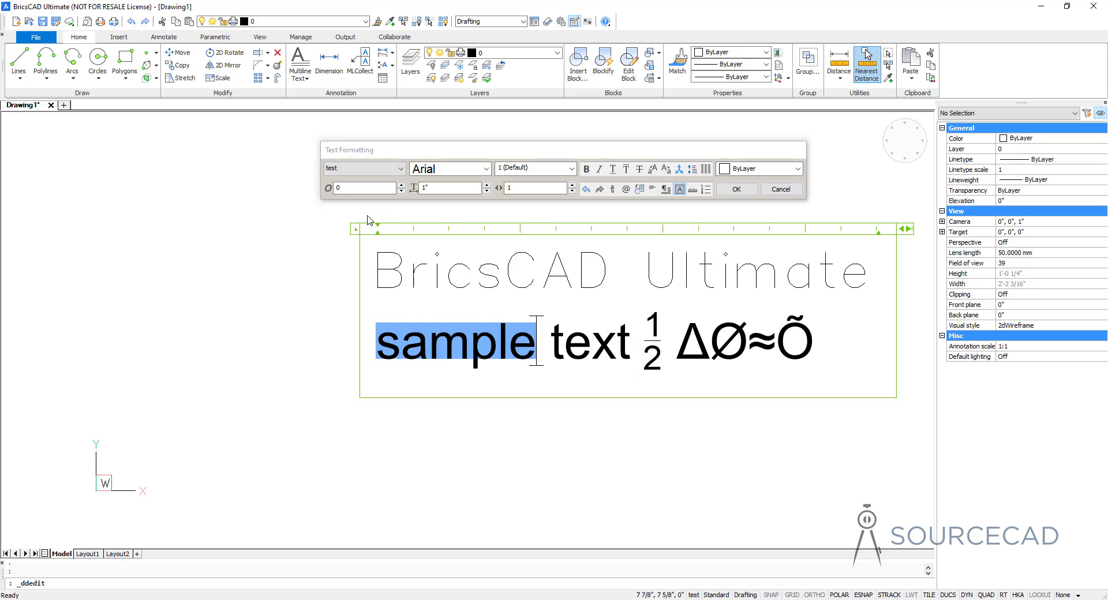
click(338, 187)
text(1)
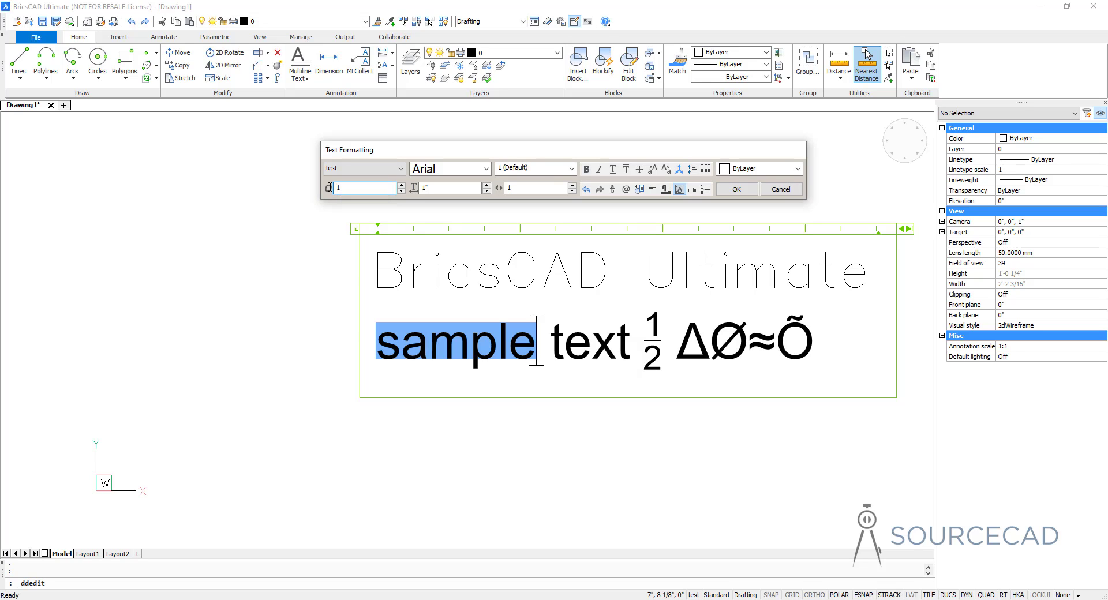
text(0)
key(Return)
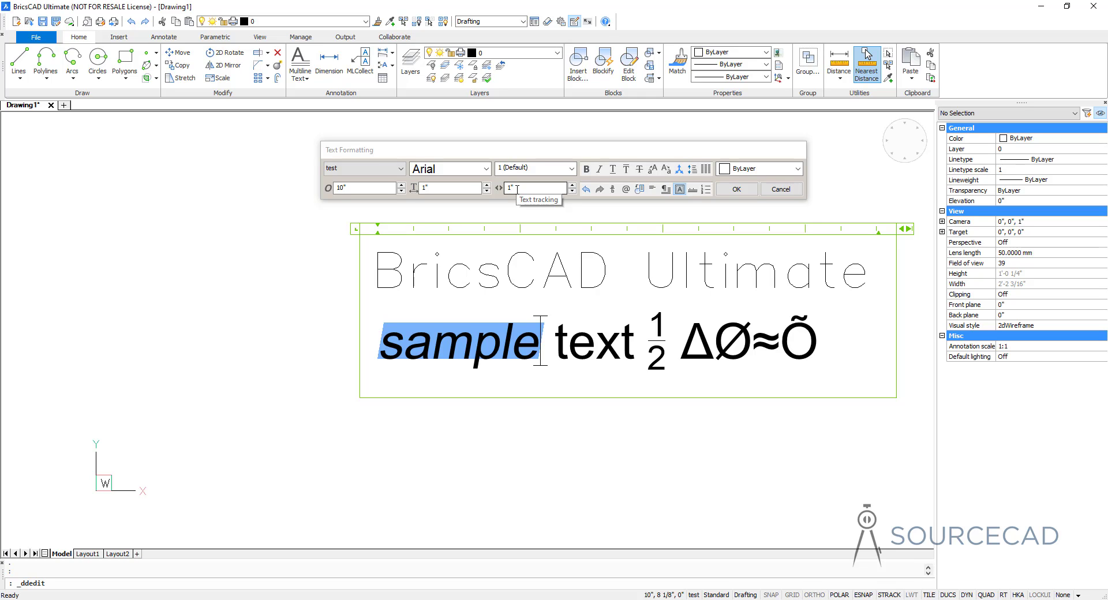
Try tracking 1 1/2 on 'sample', then reset the tracking to 1.
drag(517, 188, 504, 187)
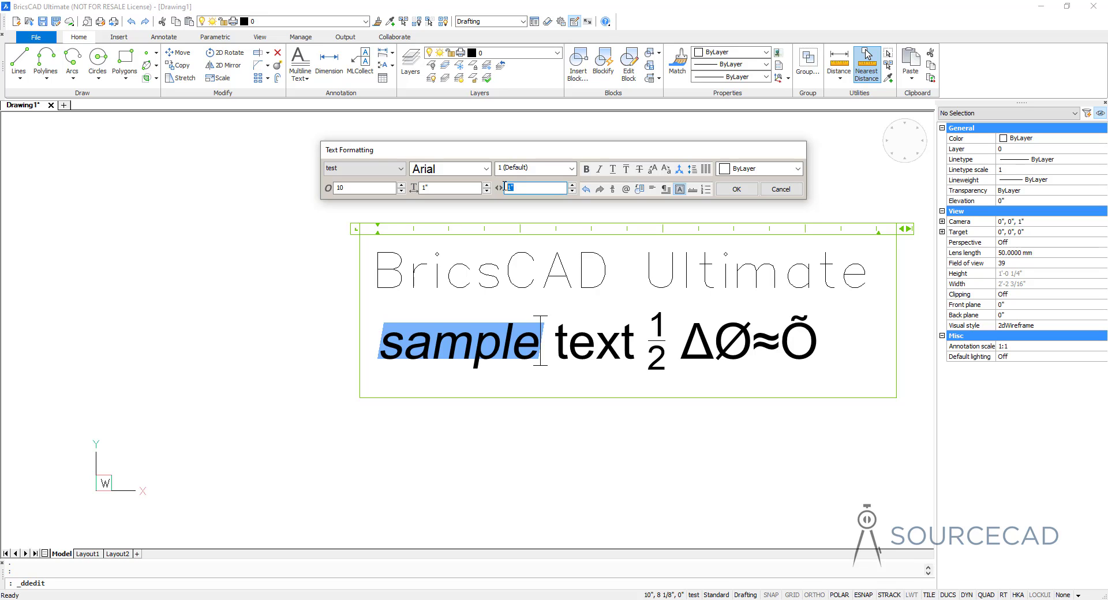
text(1 1/2)
key(Return)
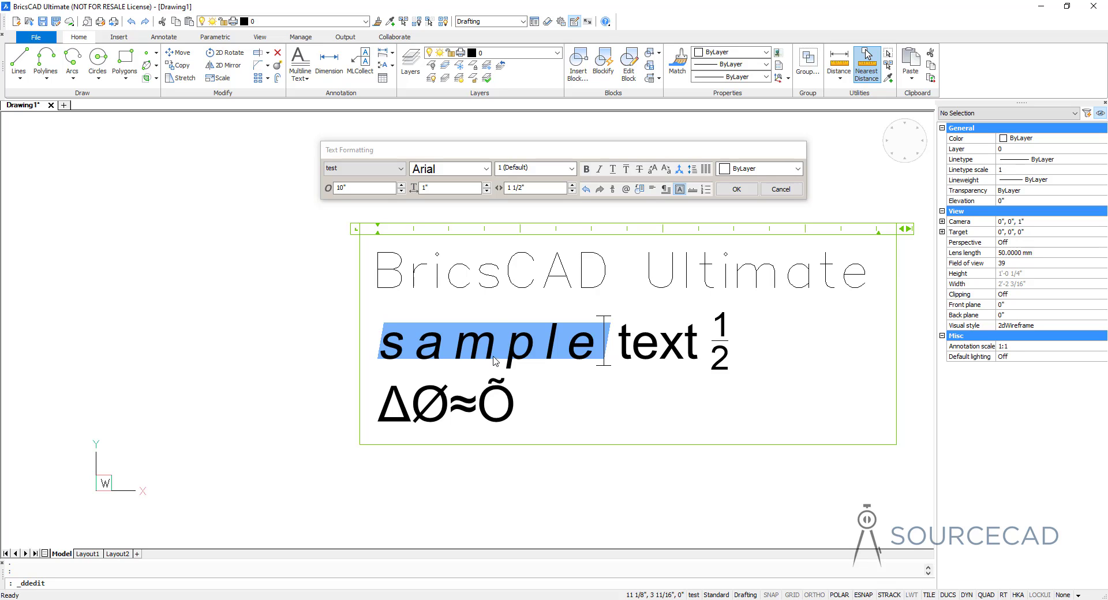
click(513, 187)
text(1)
key(Return)
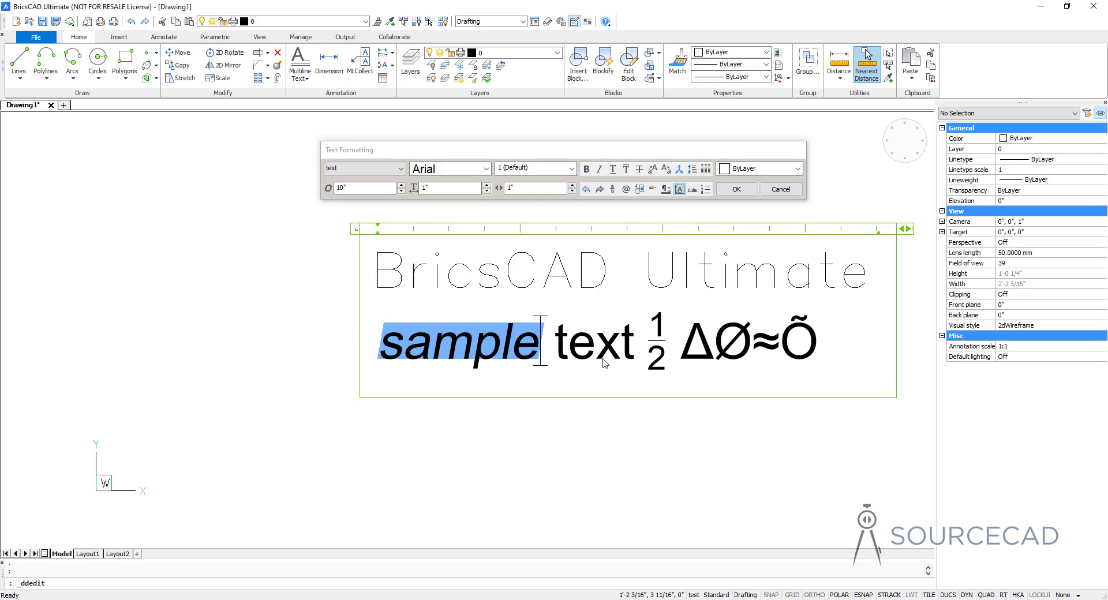
Finish the multiline text and pan to free space on the right.
click(736, 189)
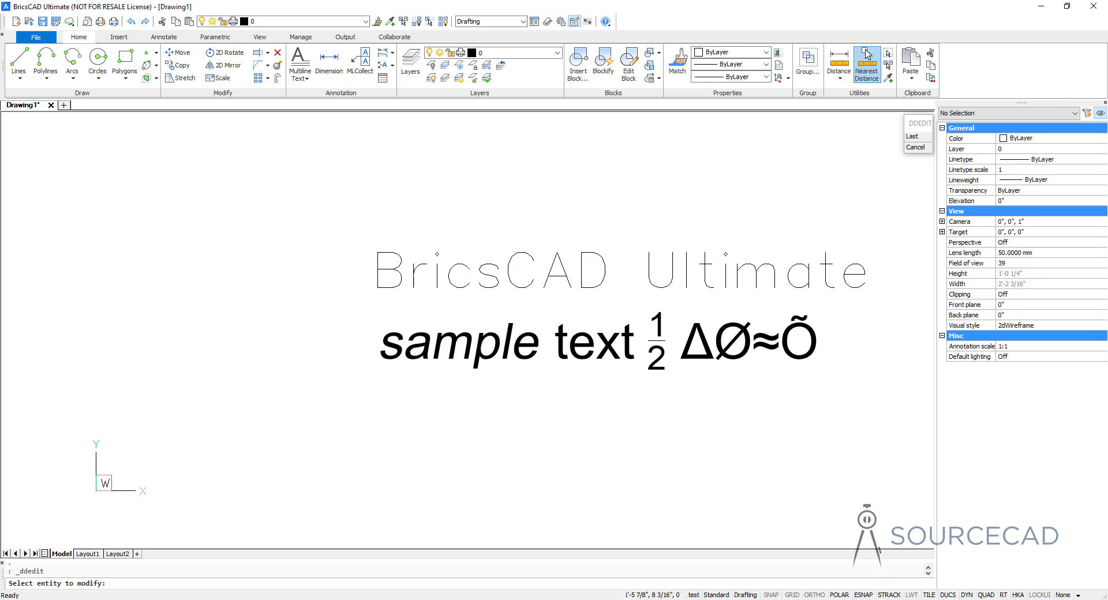
key(Escape)
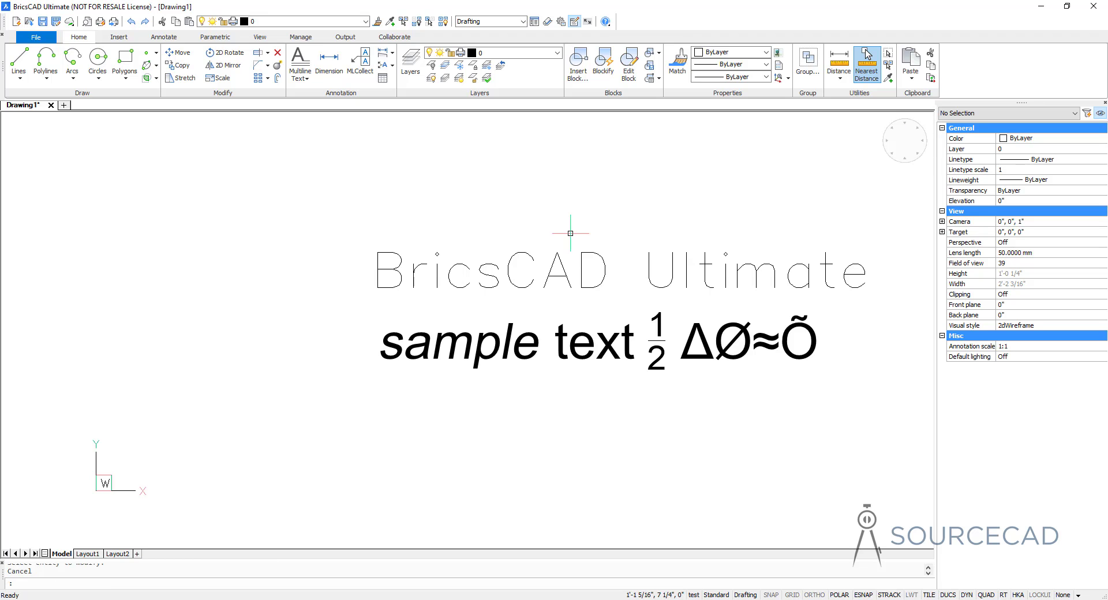
scroll(779, 334, down, 2)
mouse_move(779, 333)
middle_down()
mouse_move(599, 363)
mouse_move(470, 361)
middle_up()
Start single-line Text, Middle center justified, at a point right of the block, rotation 0.
click(304, 78)
click(321, 116)
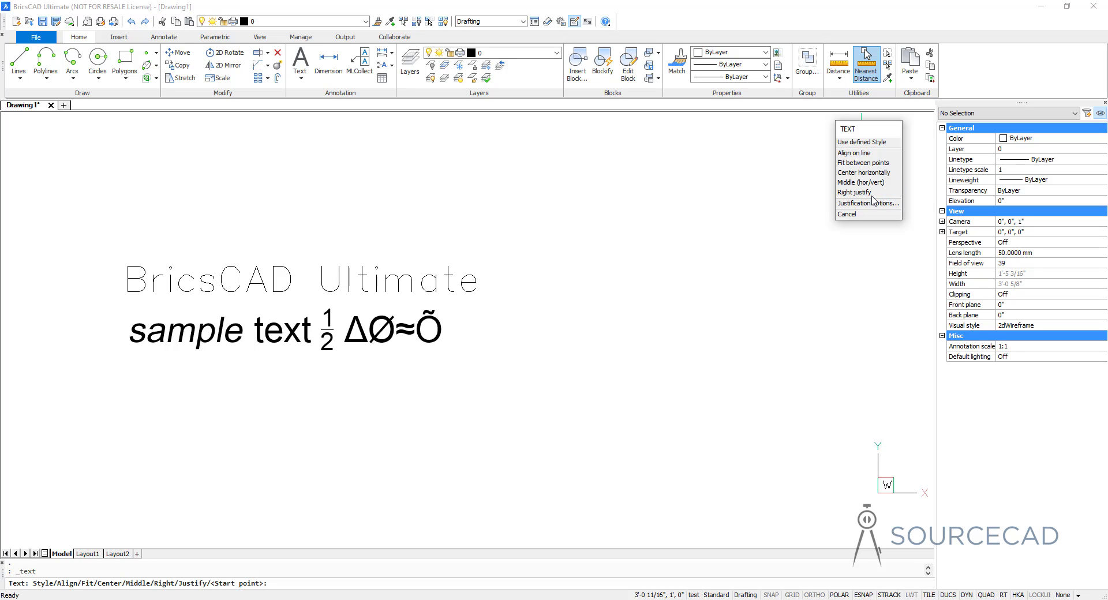
click(872, 203)
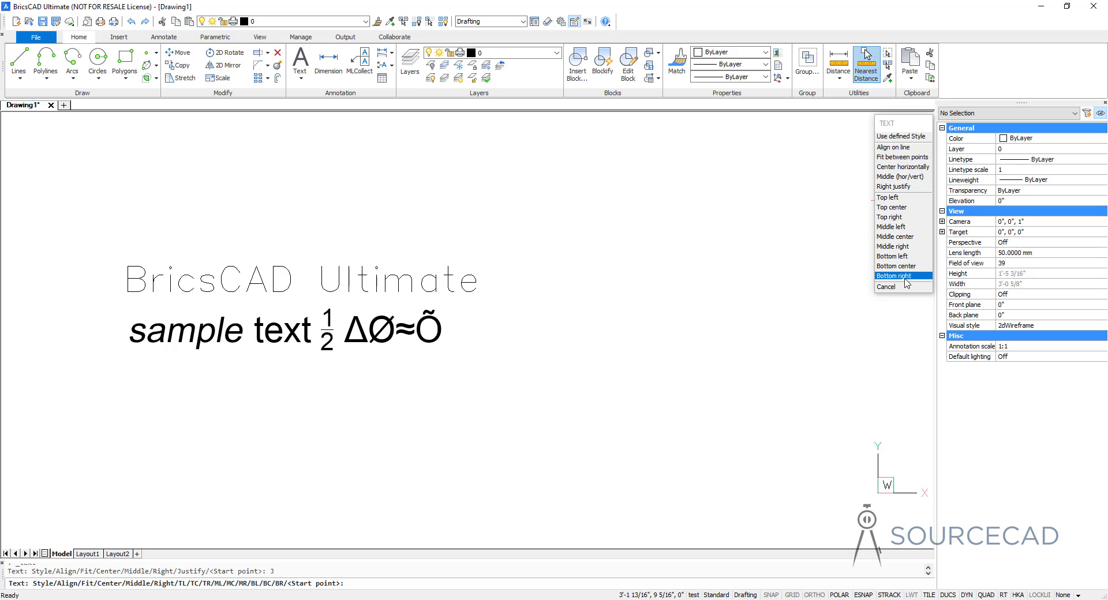
click(903, 237)
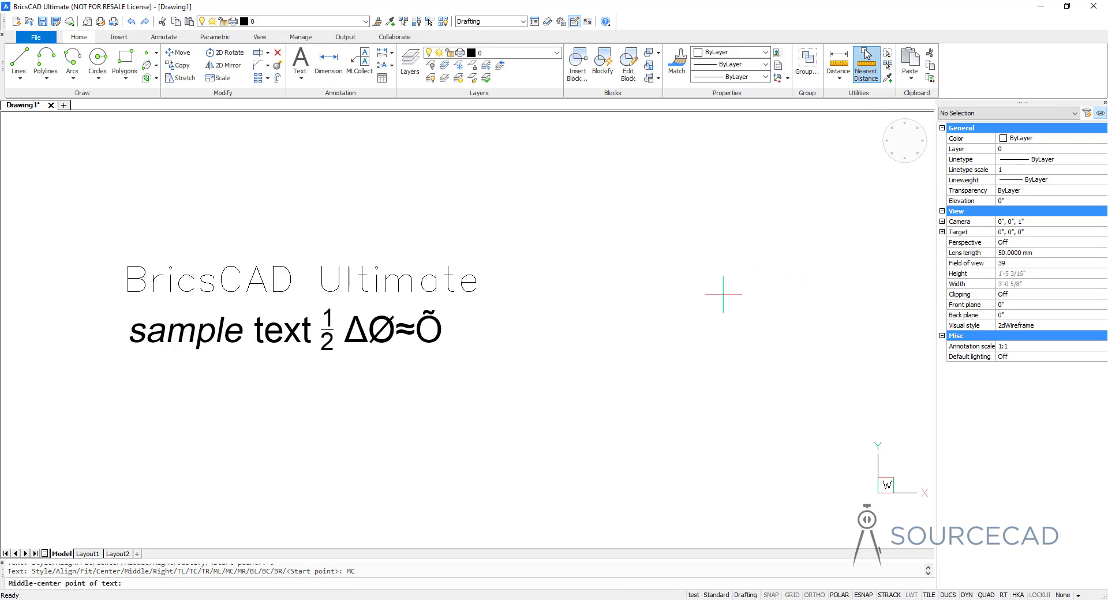
click(663, 322)
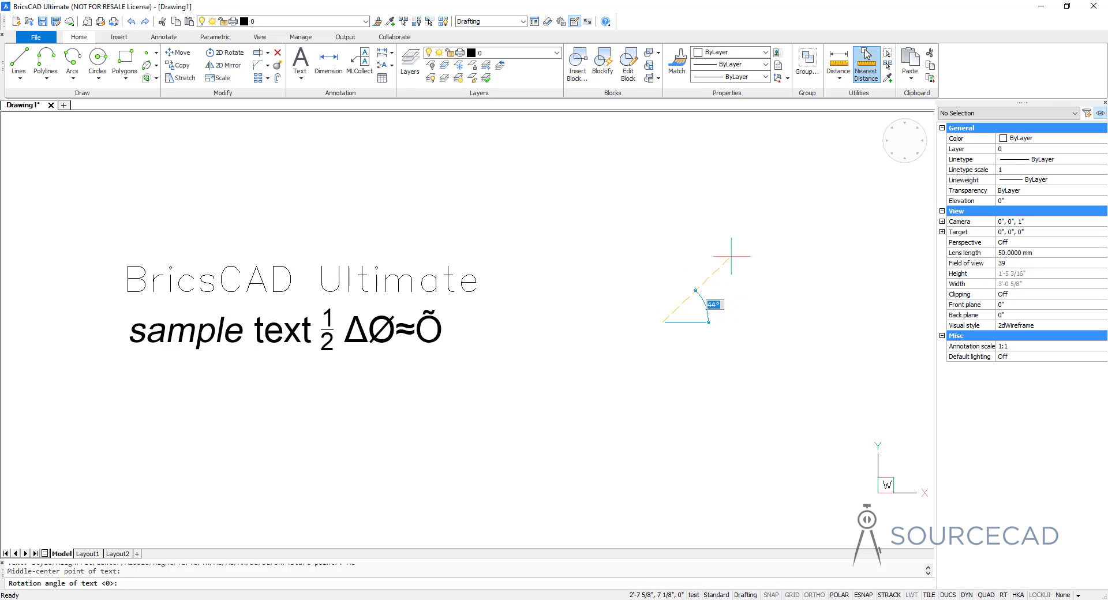
key(Return)
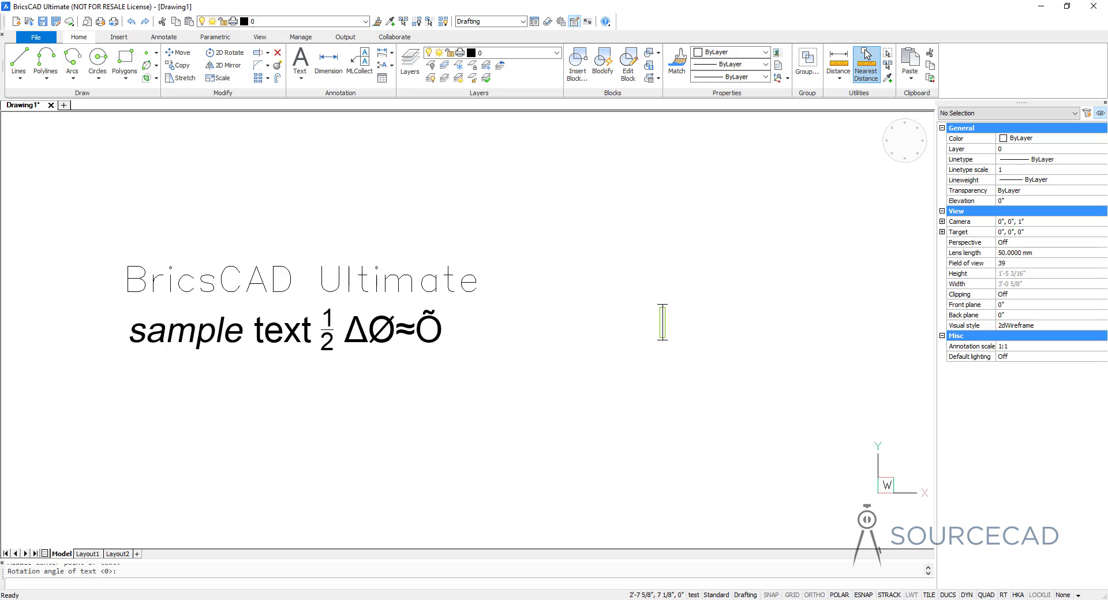
Enter 'BricsCAD Ultimate' and 'Sample text' as two lines, then end the text command.
text(Brics)
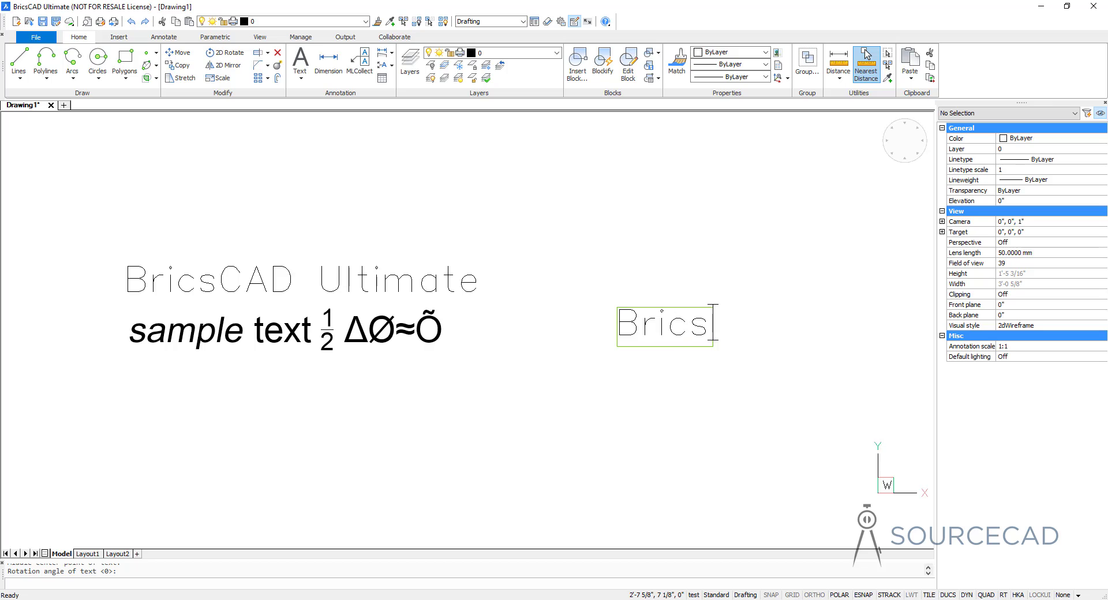
text(CAD Ultimate)
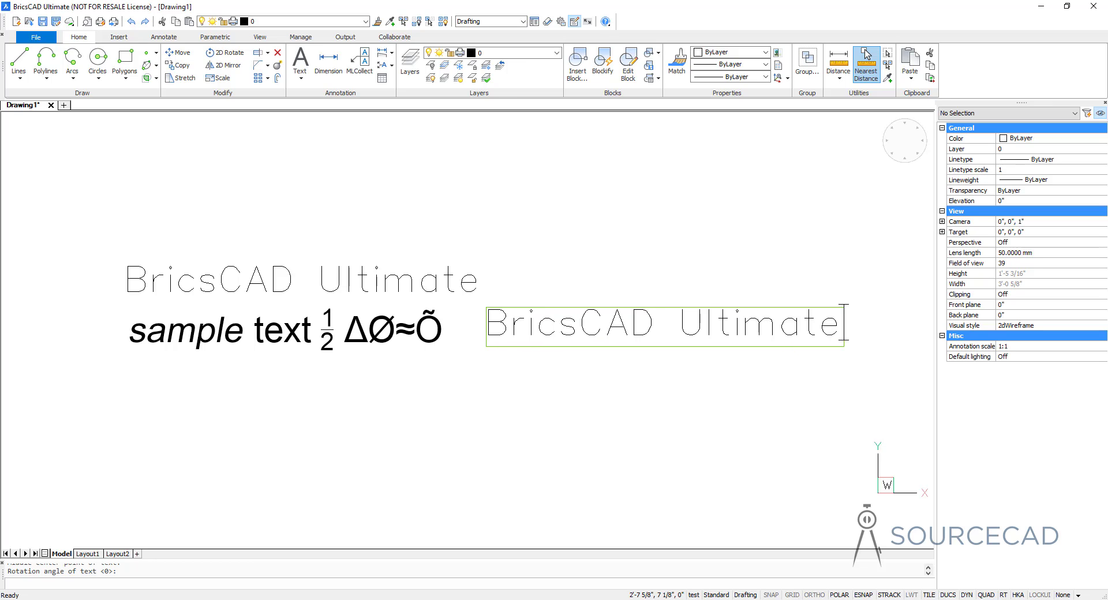
key(Return)
text(Sample )
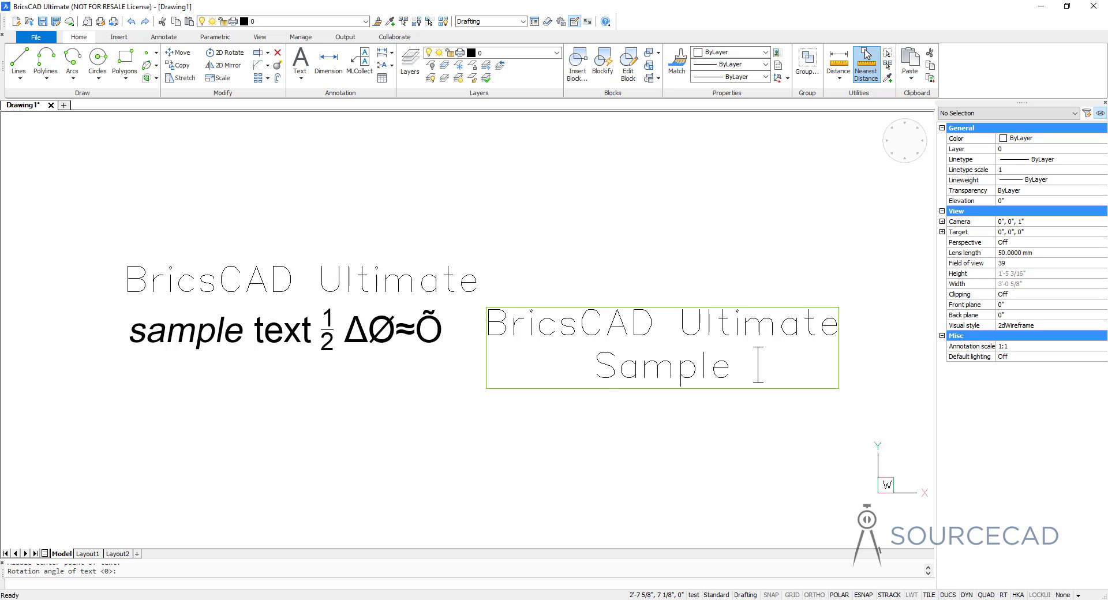
text(text)
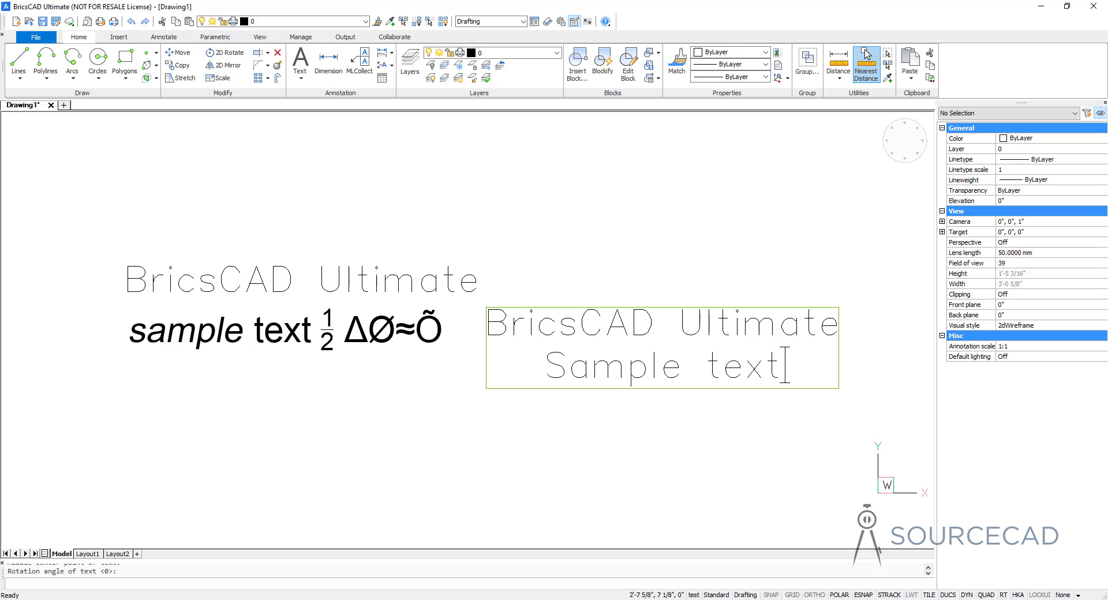
click(730, 255)
key(Escape)
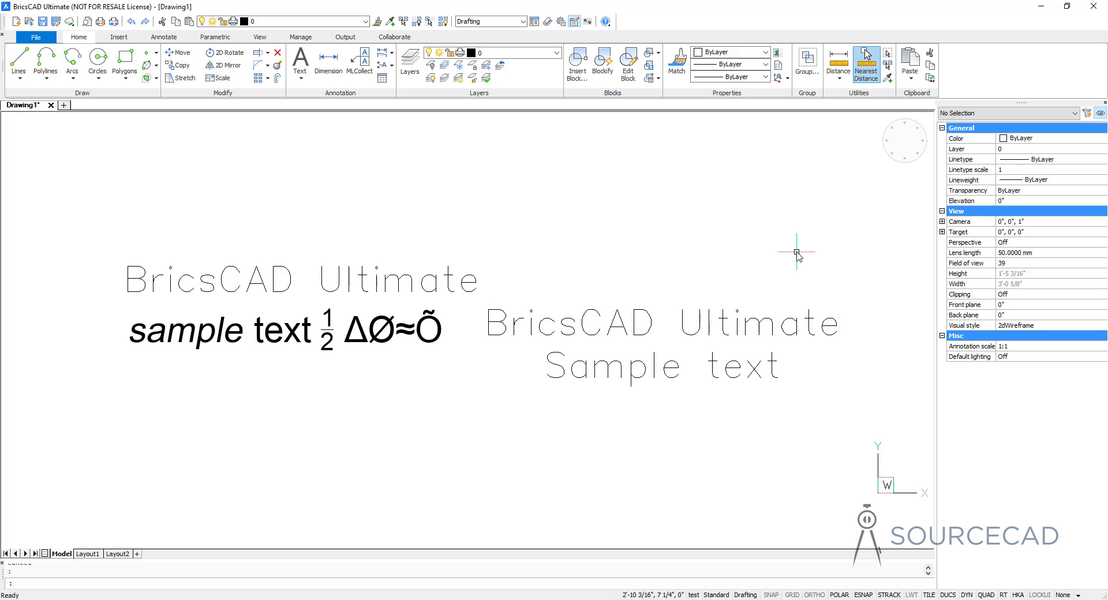
click(787, 317)
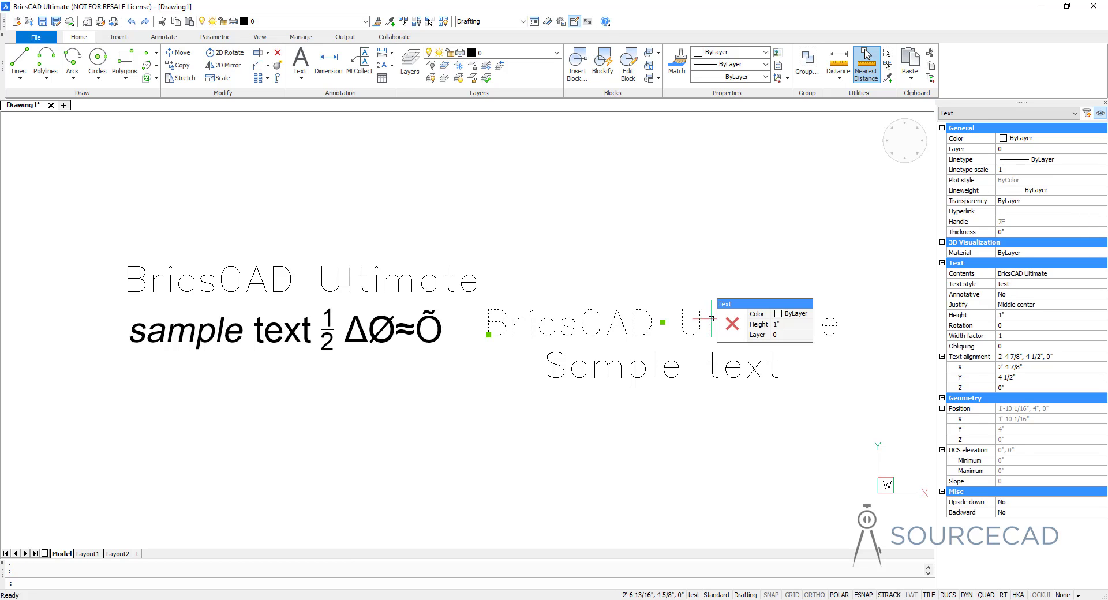
click(687, 361)
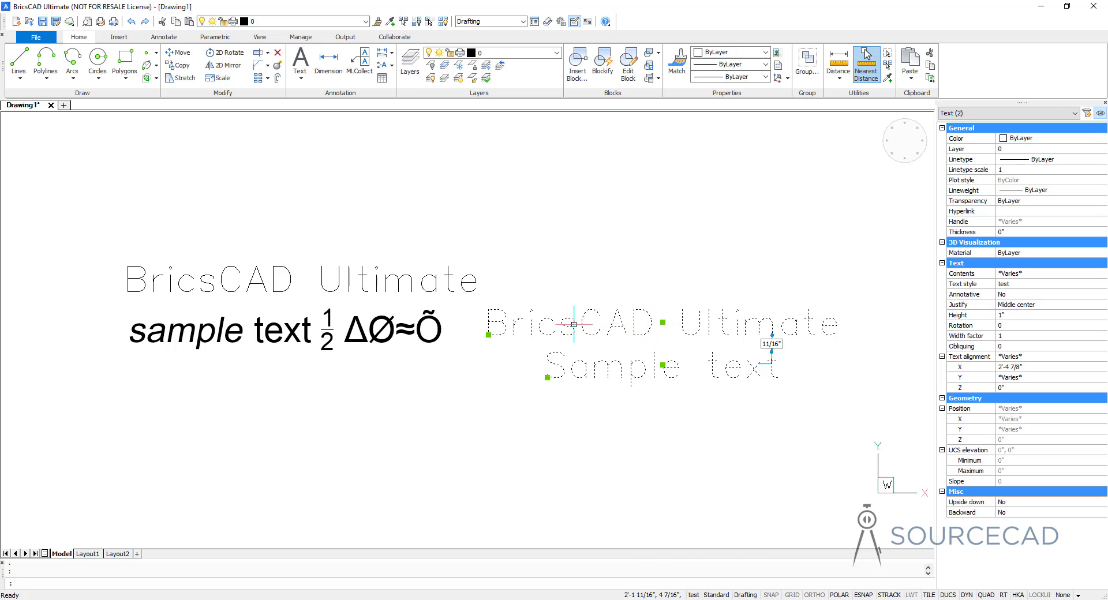
mouse_move(736, 323)
key(Escape)
Open 'BricsCAD Ultimate' for in-place editing twice and check its properties, leaving it unchanged.
double_click(681, 324)
click(607, 323)
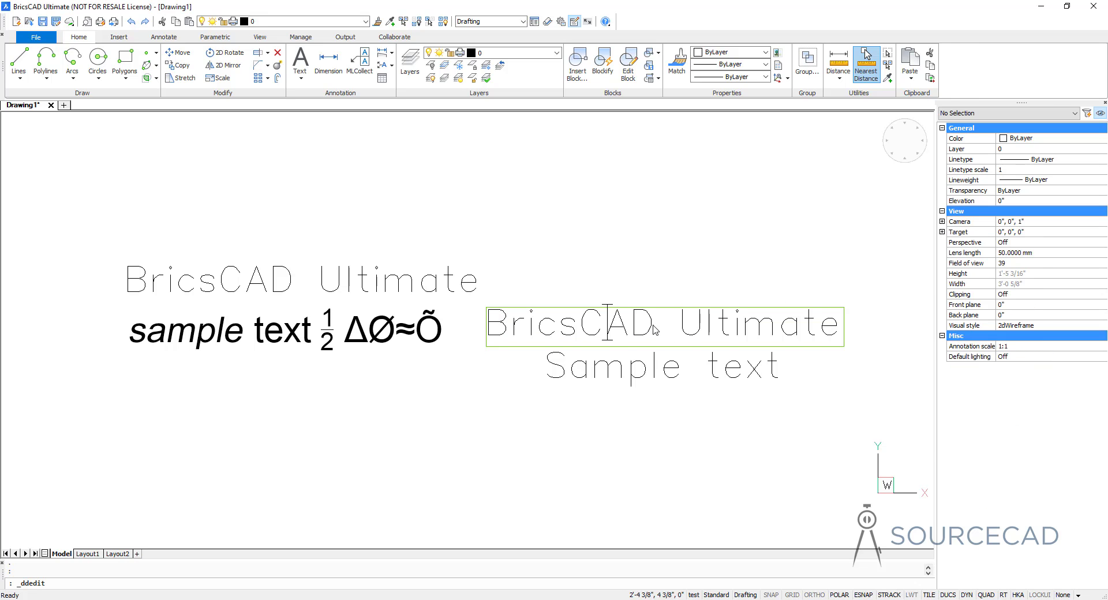
click(746, 276)
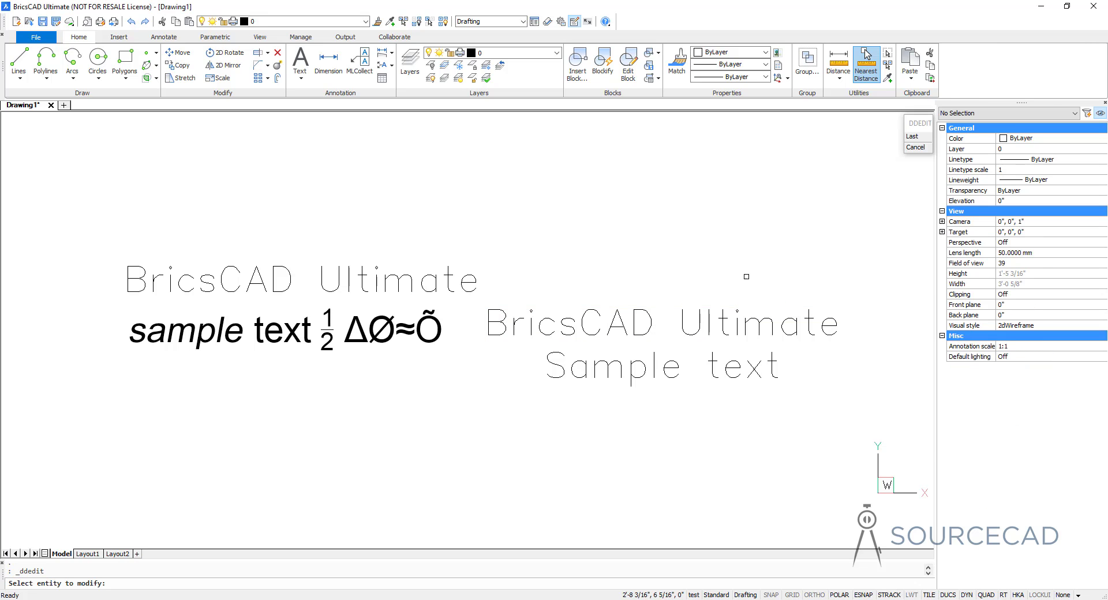
key(Escape)
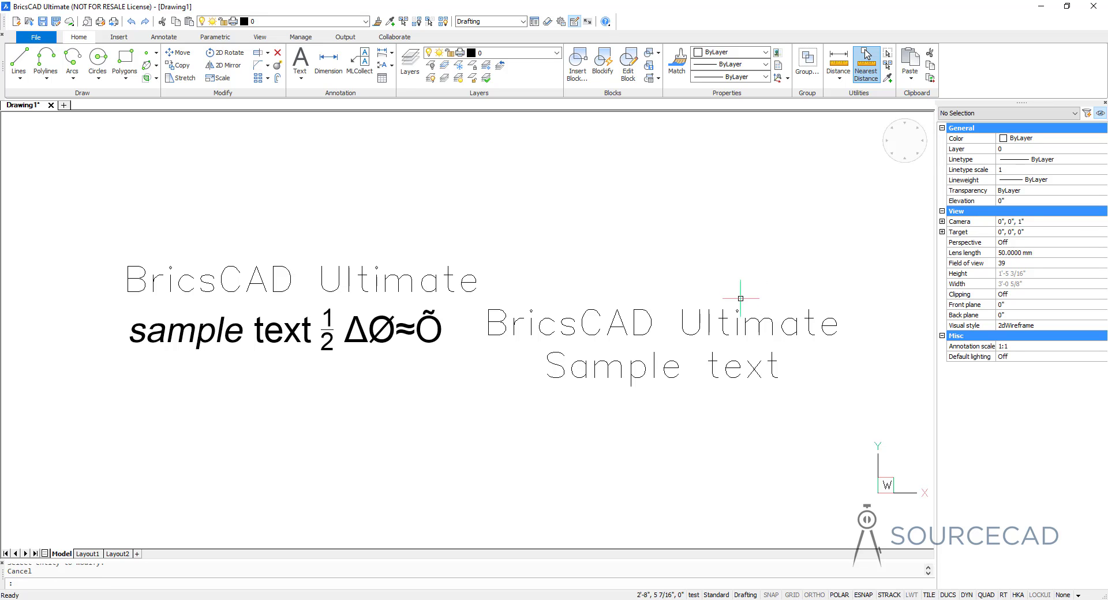
click(744, 325)
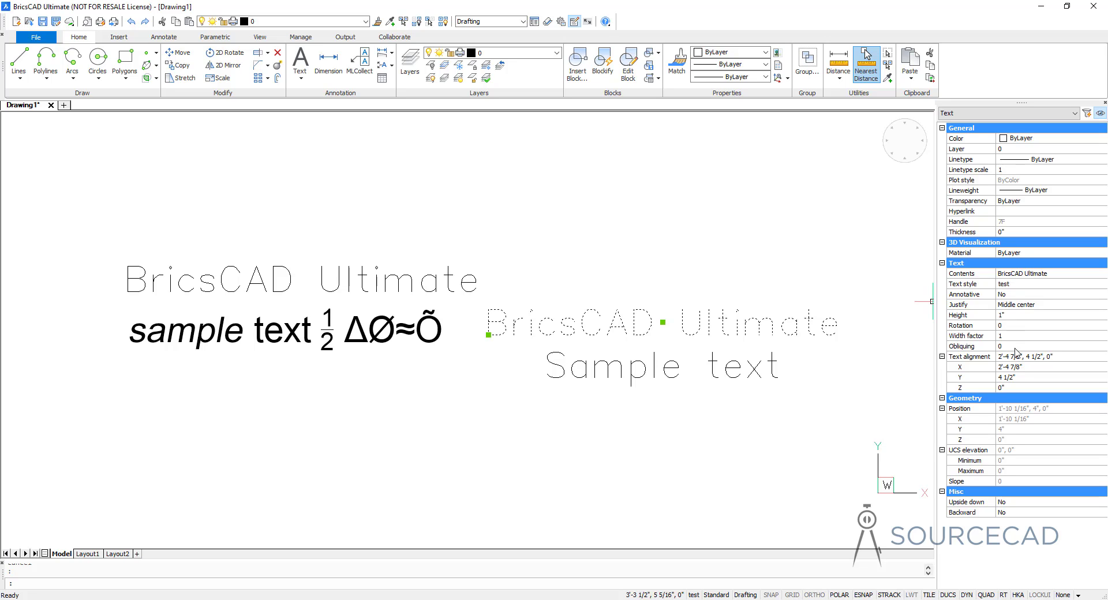
key(Escape)
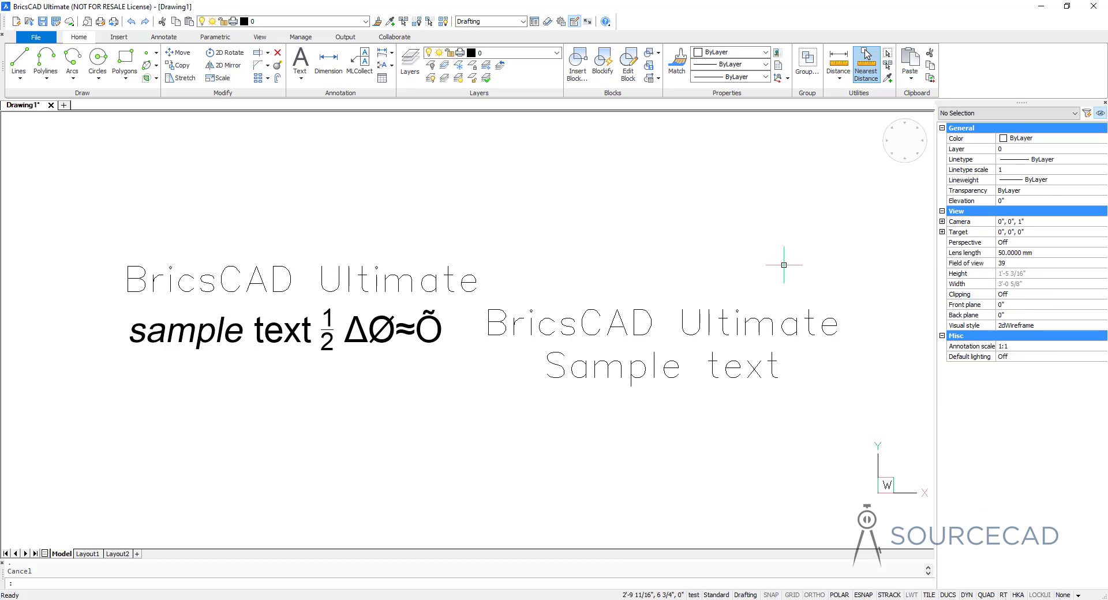
double_click(711, 328)
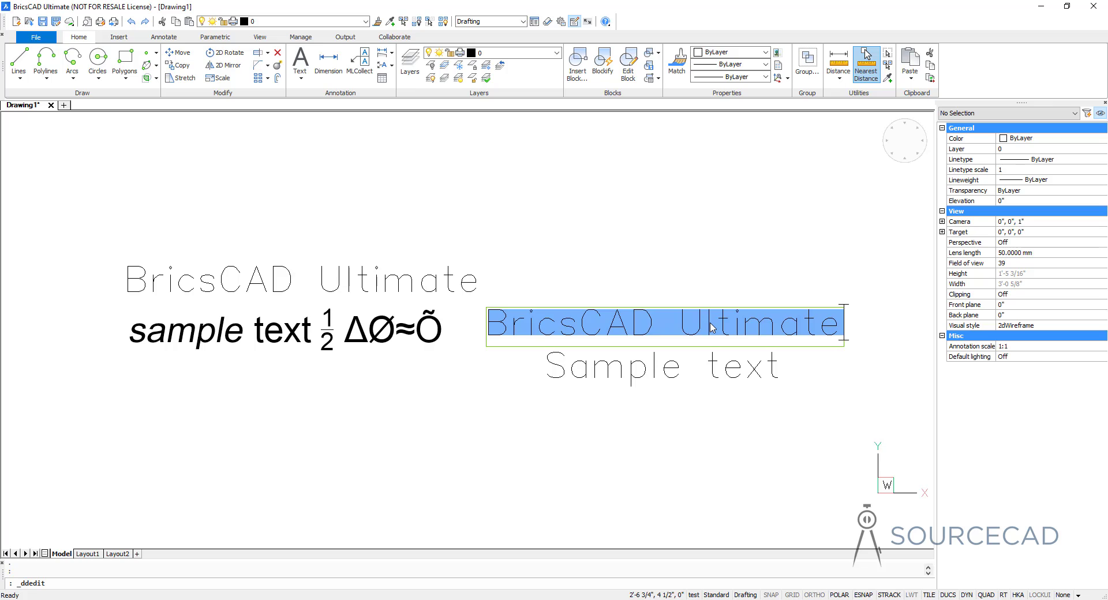
click(711, 327)
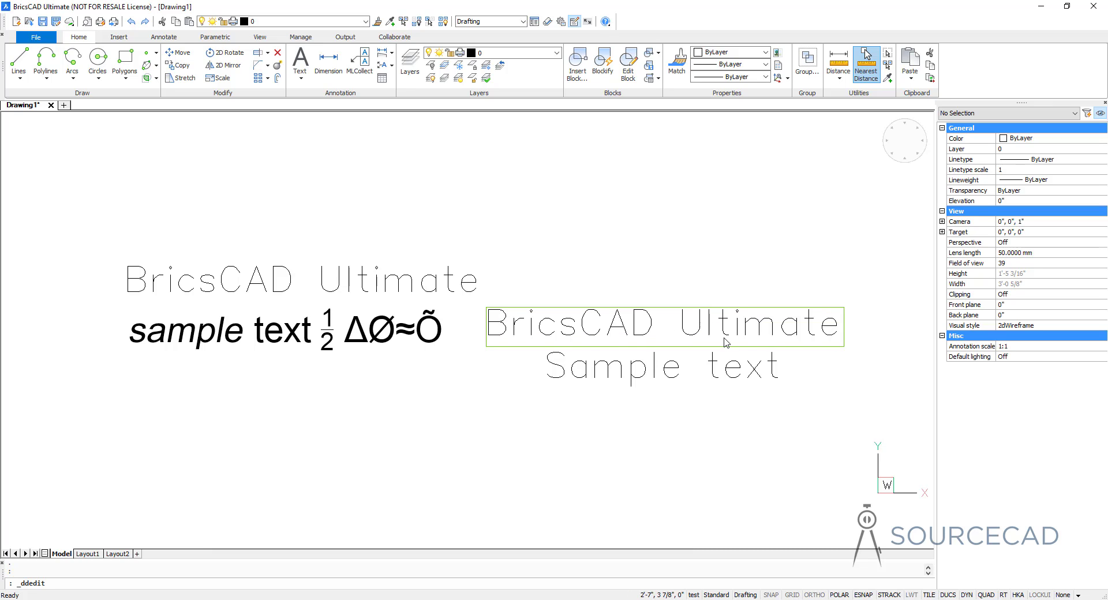
click(715, 257)
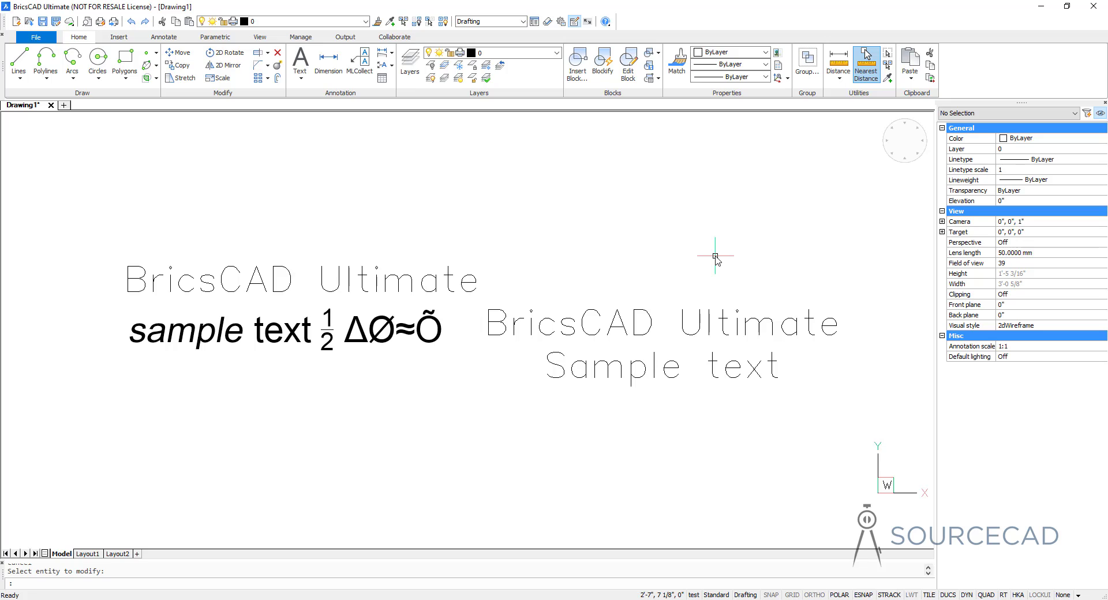
Set the TEXTED variable to 1 for single-line dialog editing.
text(tested)
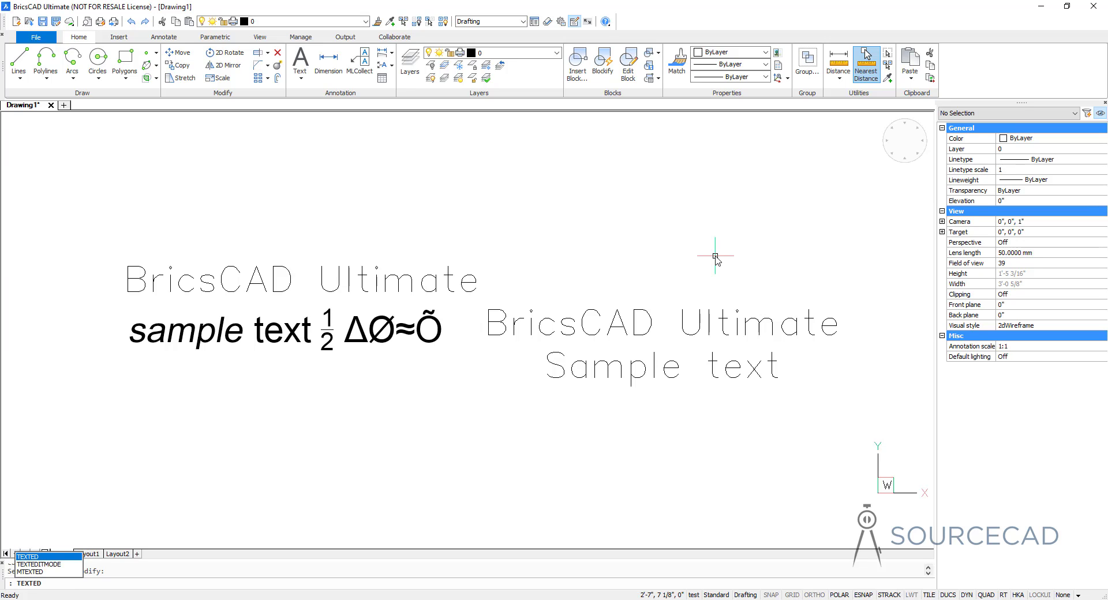
key(Return)
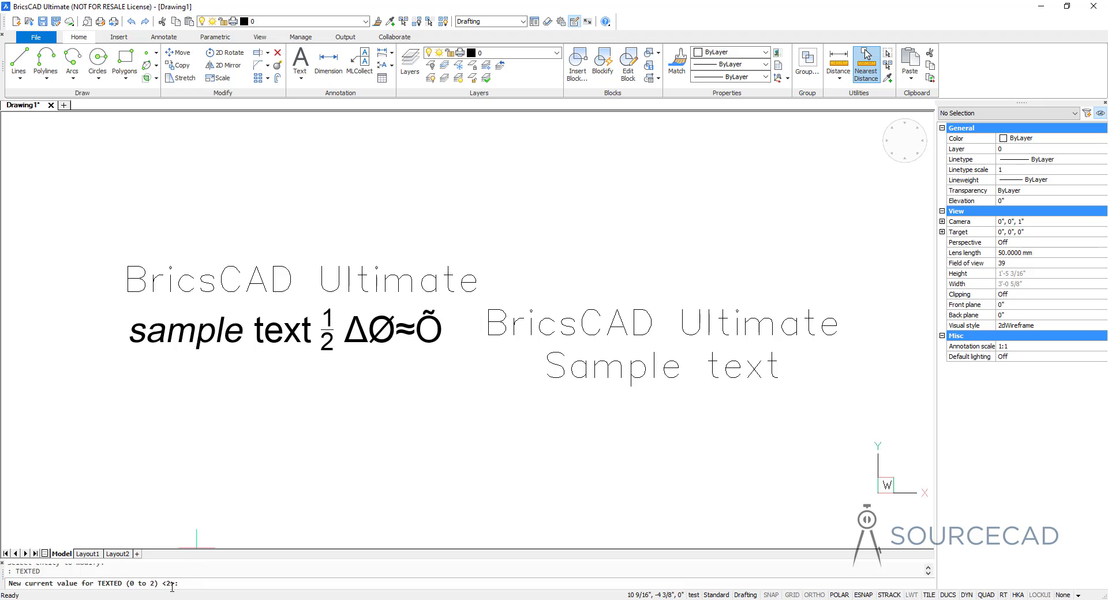
text(1)
key(Return)
Append ' 123' so the right-hand text reads 'BricsCAD Ultimate 123'.
double_click(569, 330)
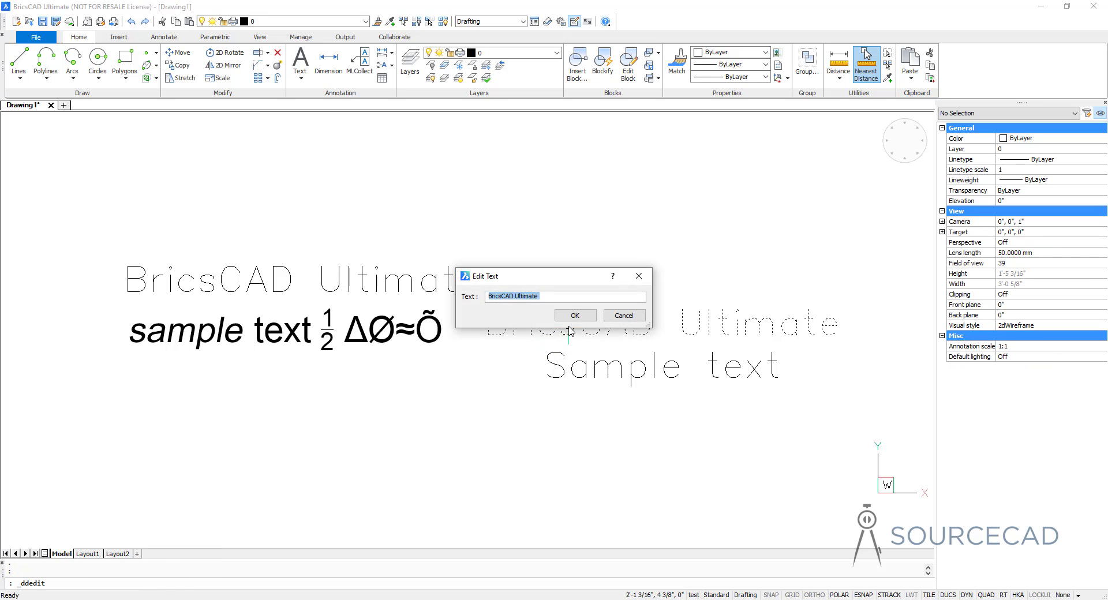
drag(536, 273, 604, 222)
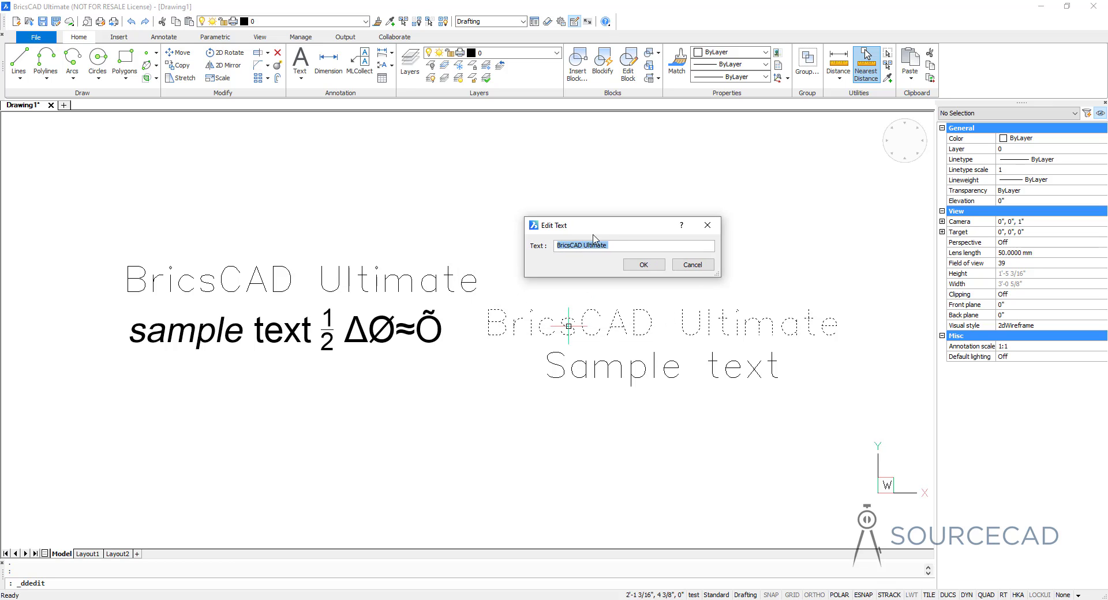
click(621, 247)
text(123)
click(643, 265)
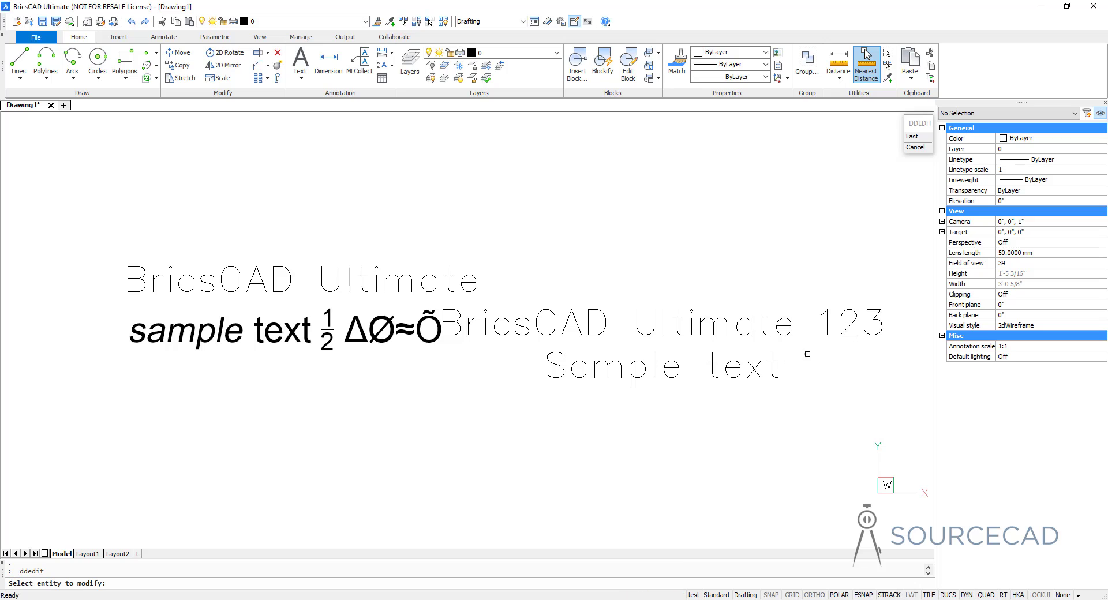
key(Escape)
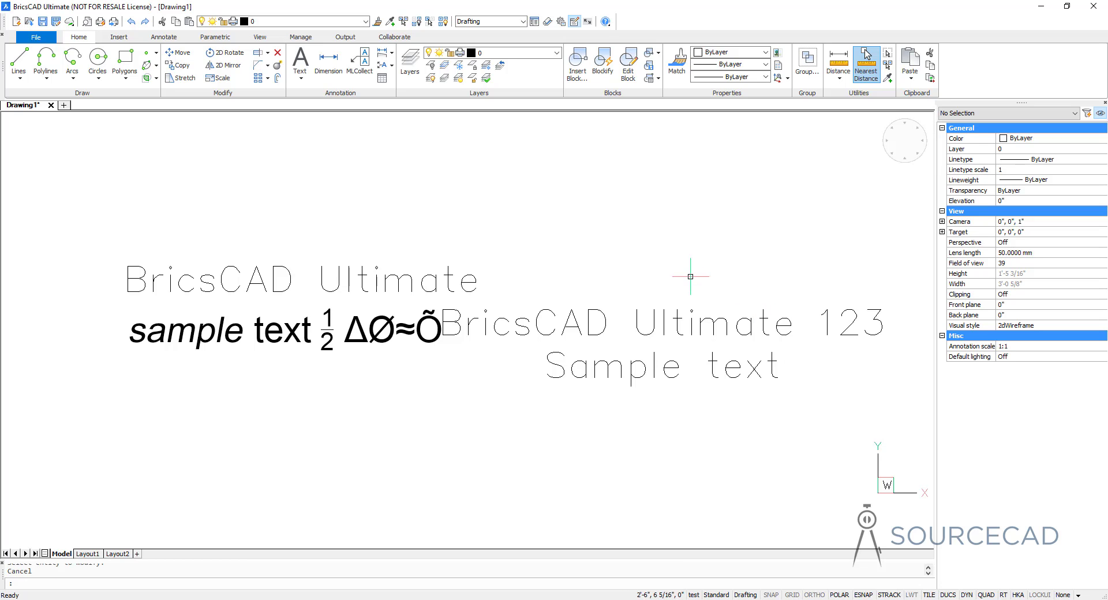
Set the TEXTED variable back to 2.
text(texted)
key(Return)
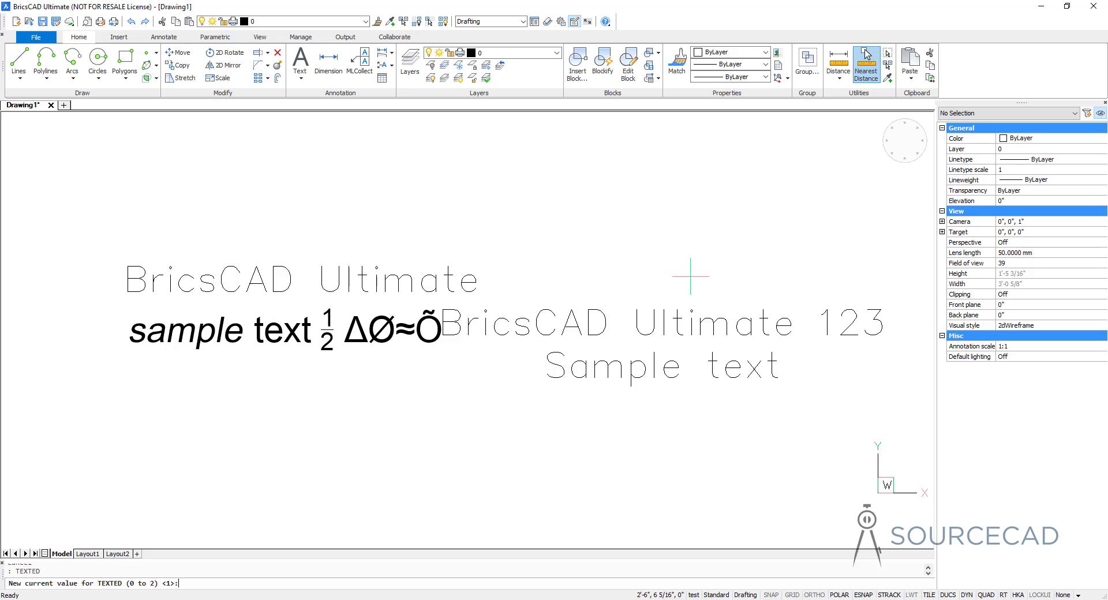
key(Return)
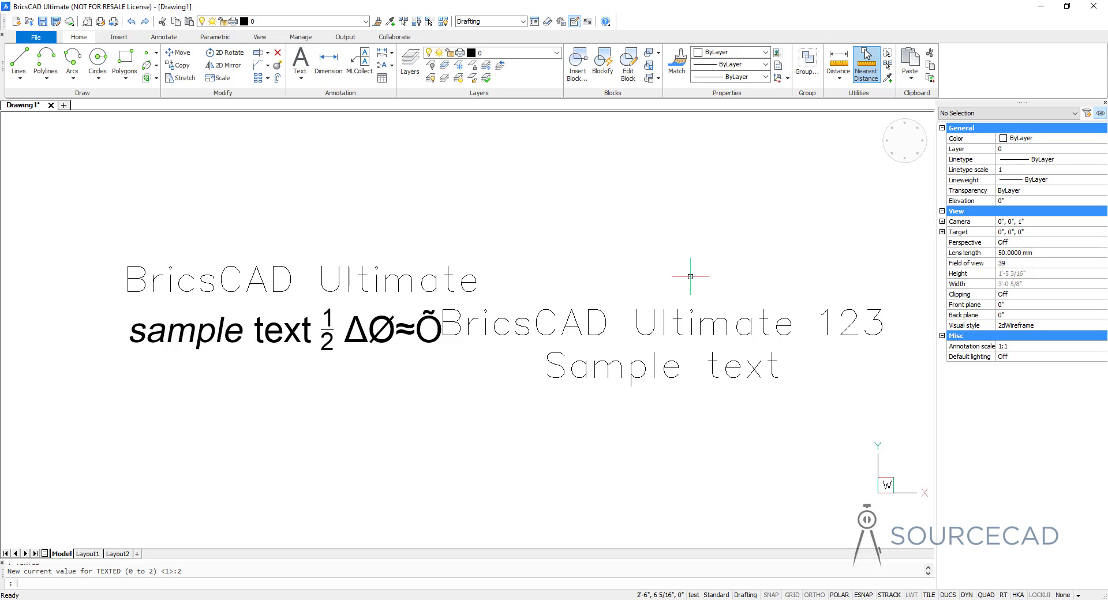
scroll(690, 276, down, 2)
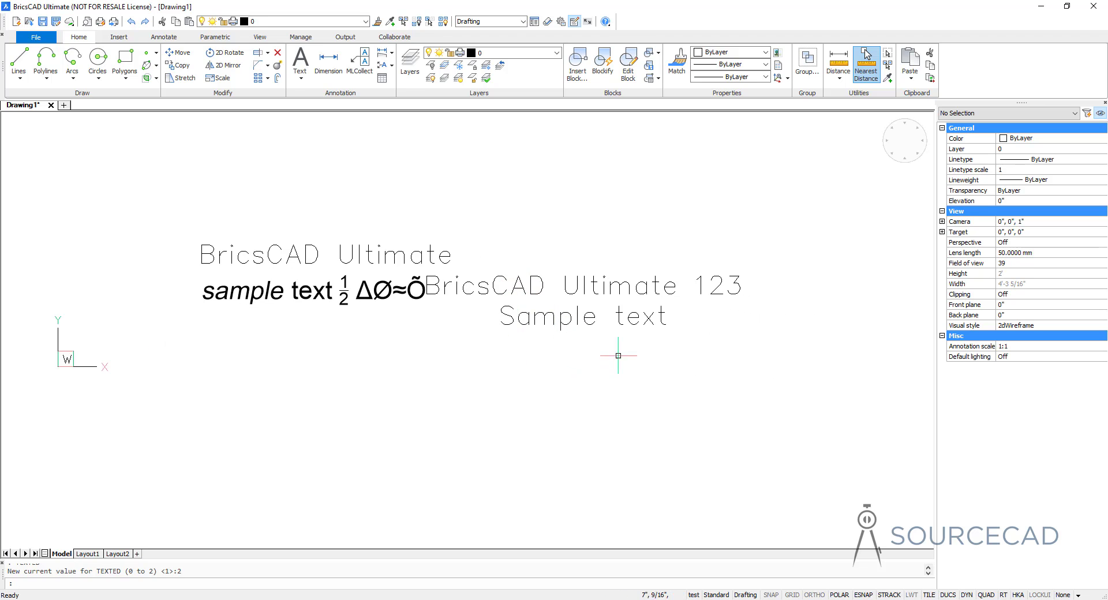
Grip-move 'BricsCAD Ultimate 123' and 'Sample text' lower, then bring up Text Styles.
click(644, 359)
click(575, 257)
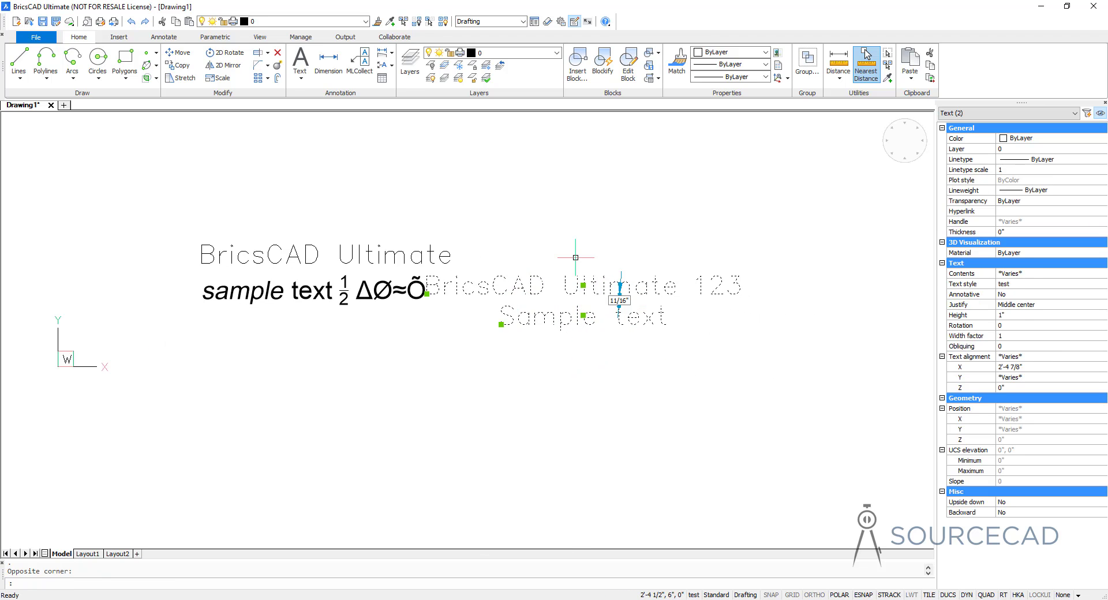
click(584, 286)
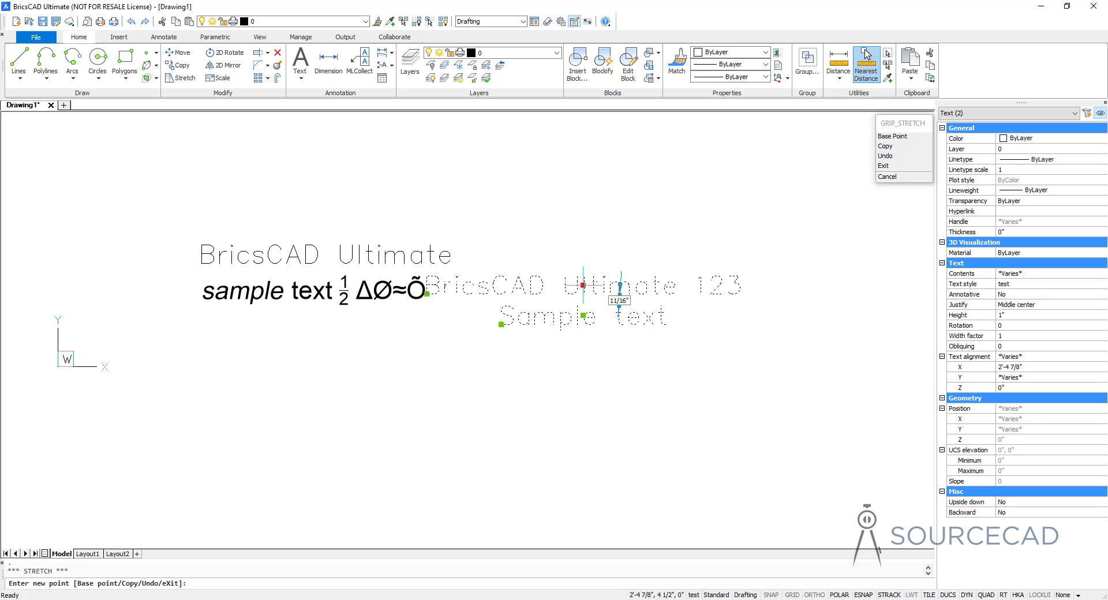
click(658, 366)
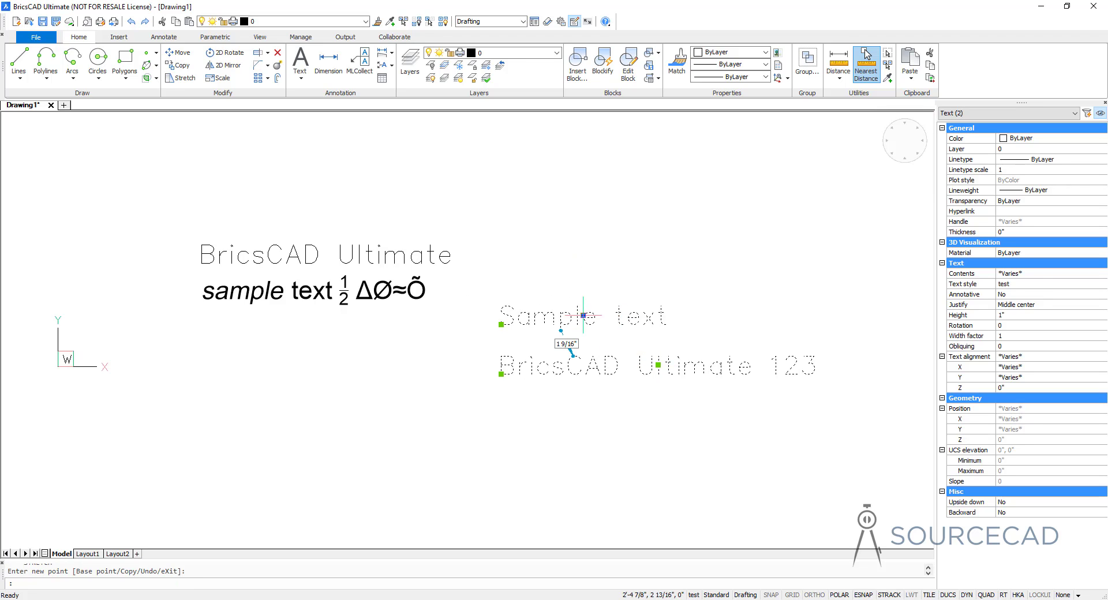
click(645, 393)
key(Escape)
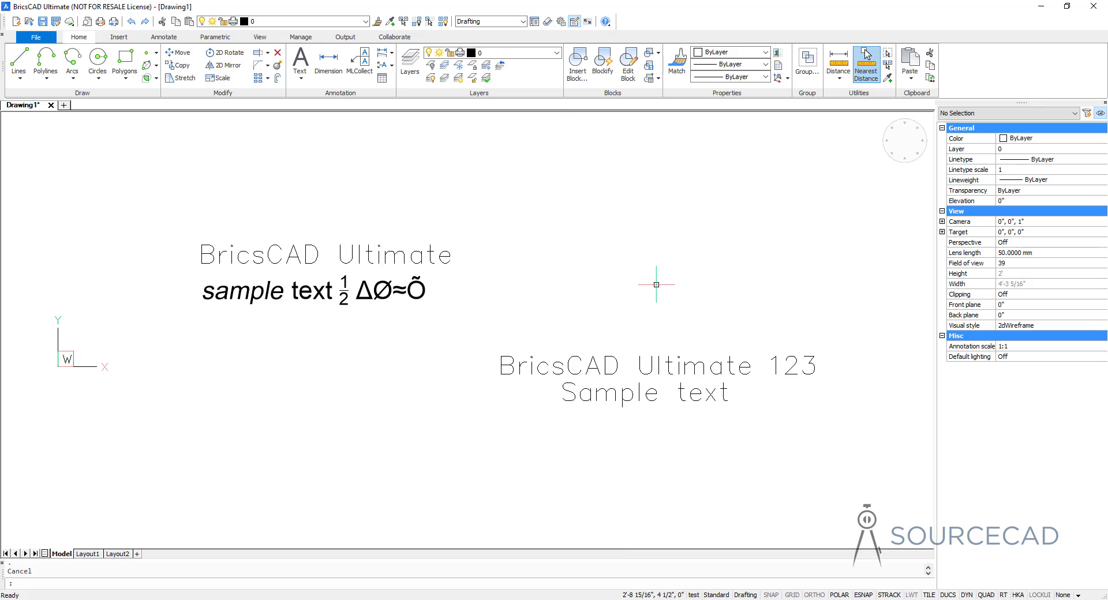
click(534, 21)
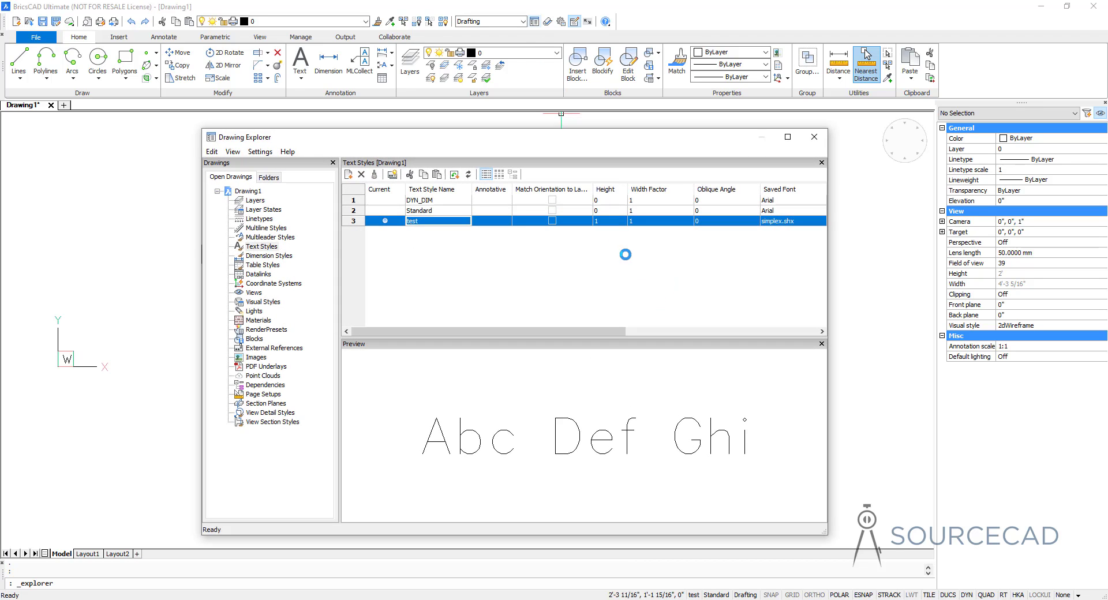
Make Standard the current text style, then select and delete the test style.
click(268, 246)
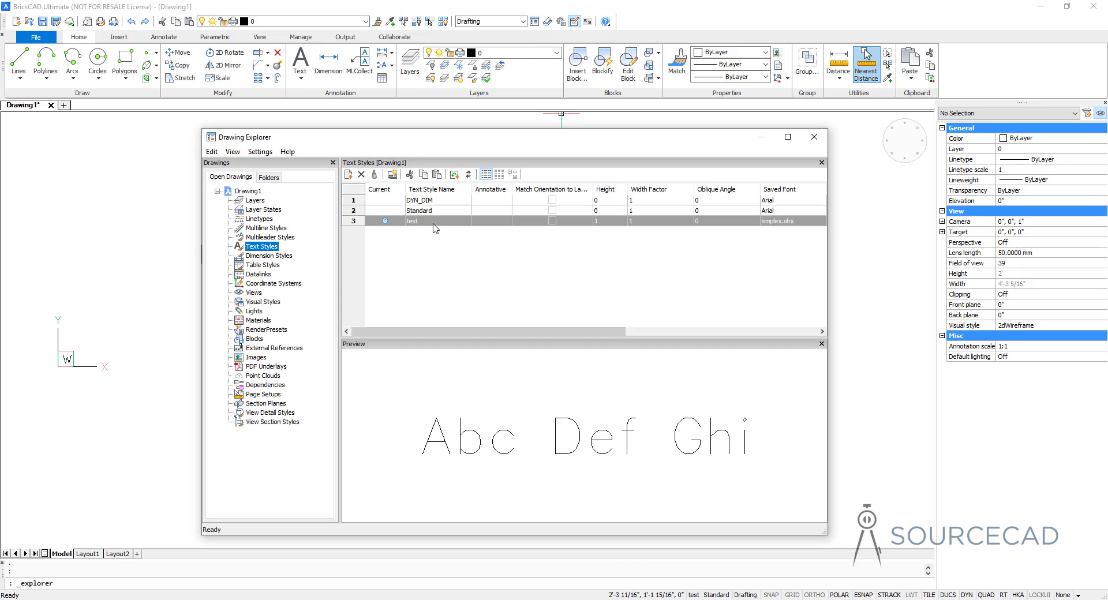
drag(454, 142, 794, 156)
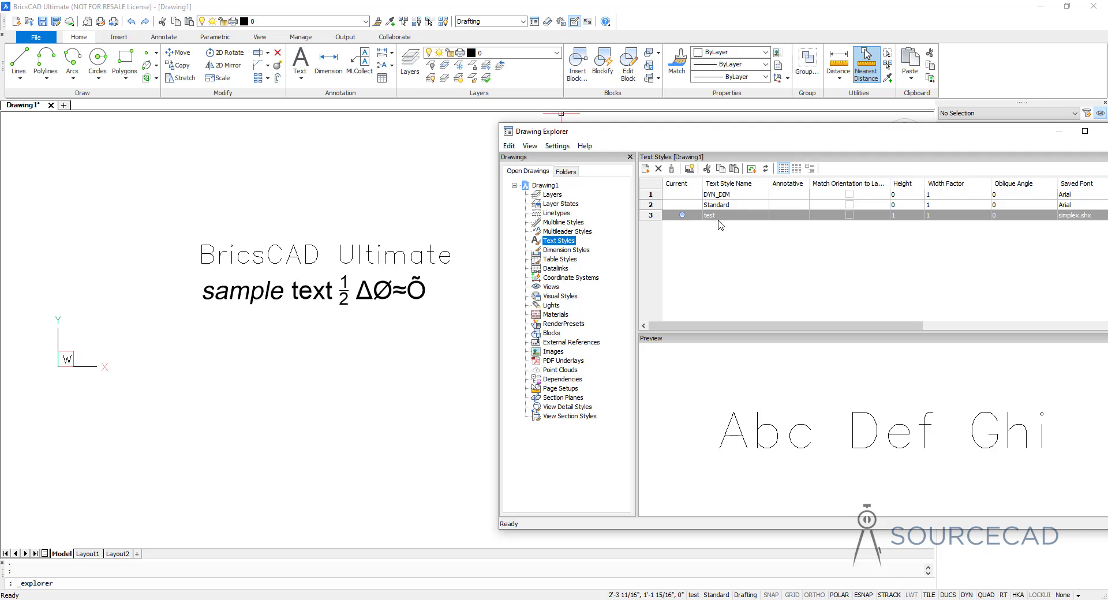
click(681, 205)
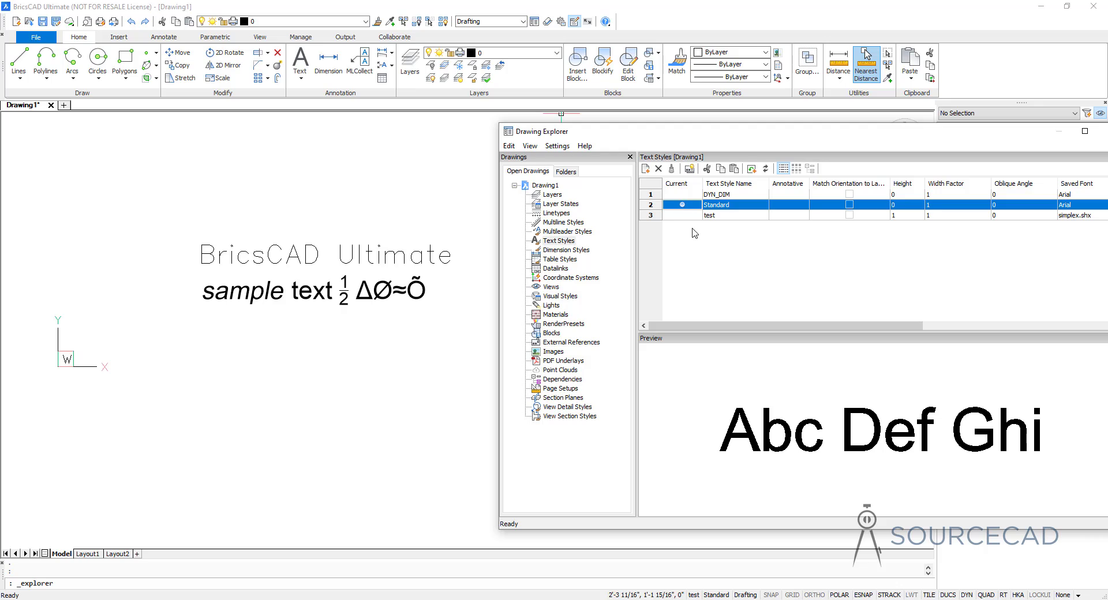
double_click(726, 215)
click(796, 216)
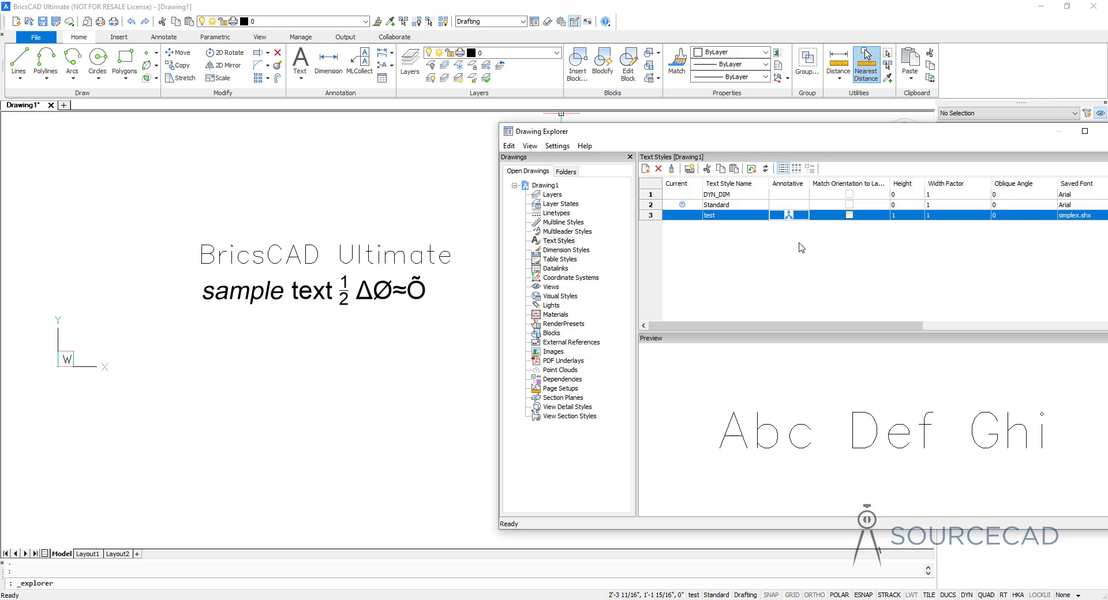
click(658, 168)
drag(846, 248, 657, 249)
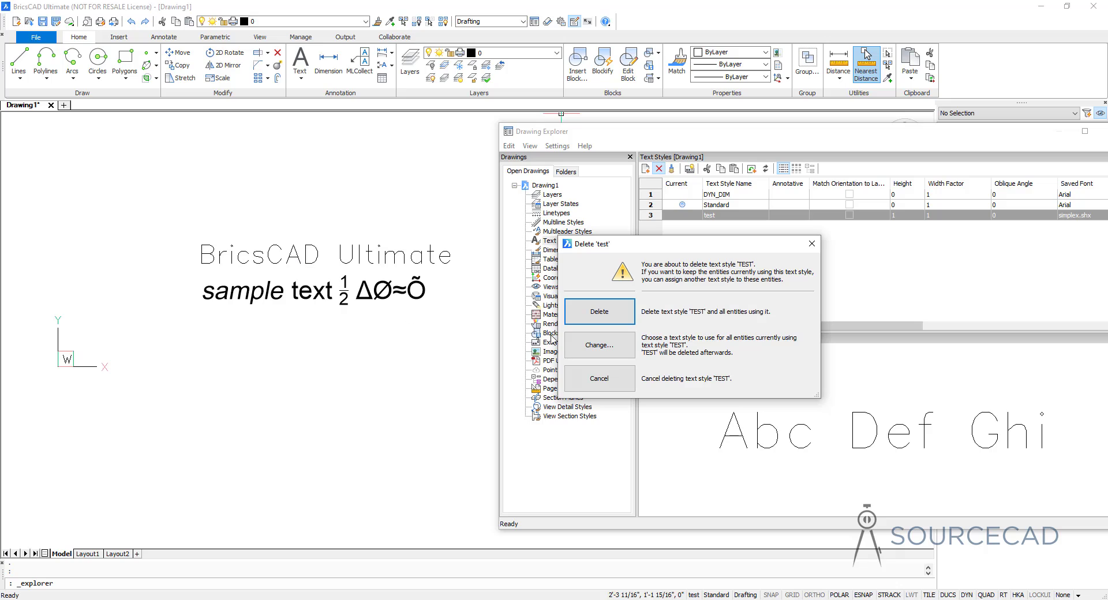
Delete the 'test' text style, reassigning its text to Standard.
click(613, 347)
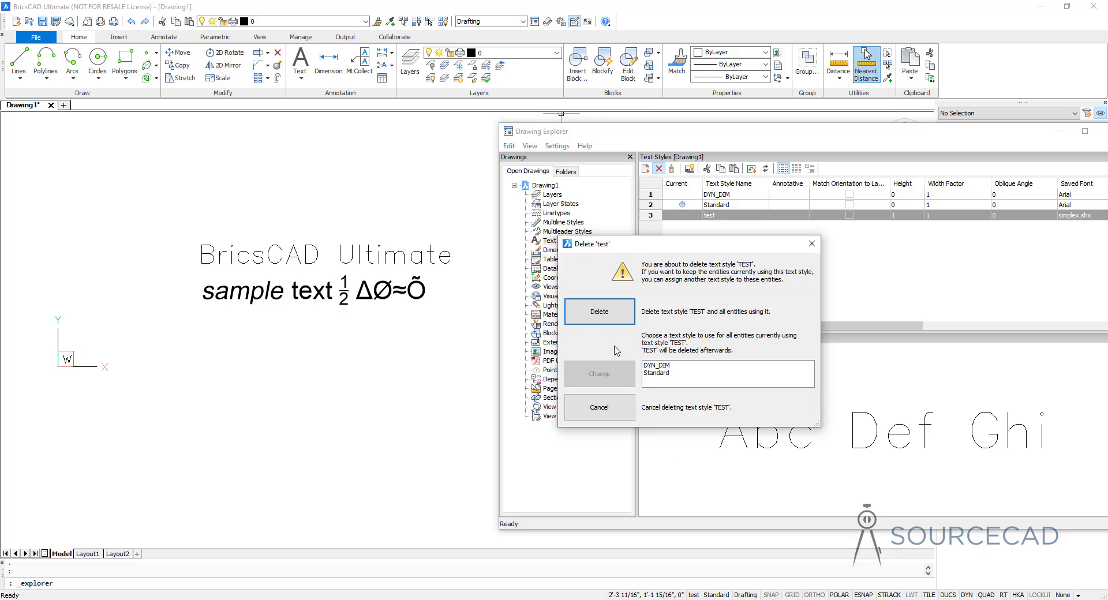
click(657, 373)
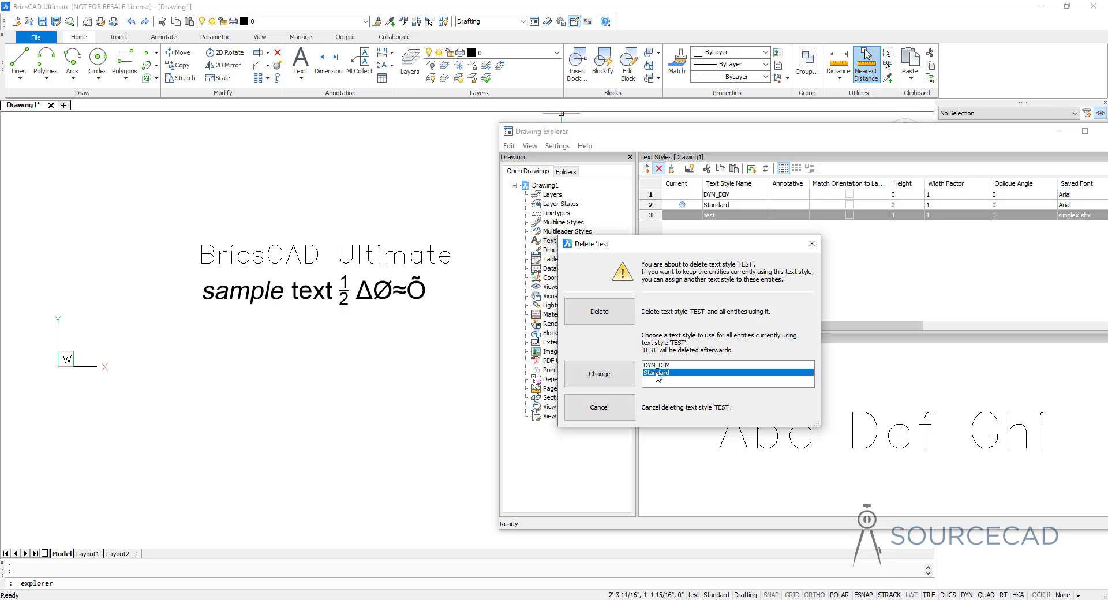
click(599, 375)
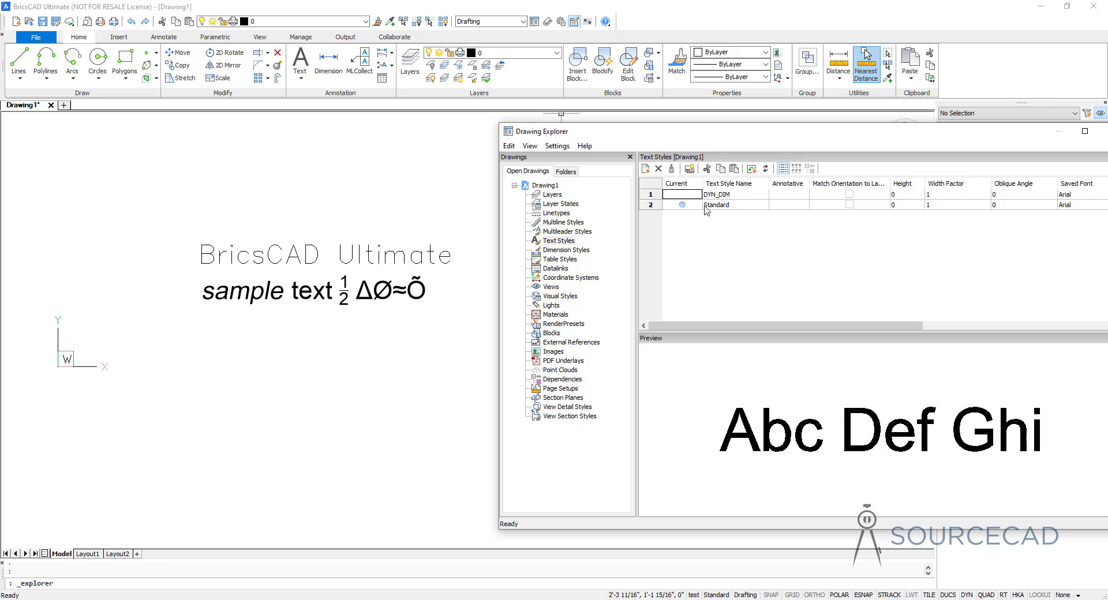
drag(722, 131, 458, 120)
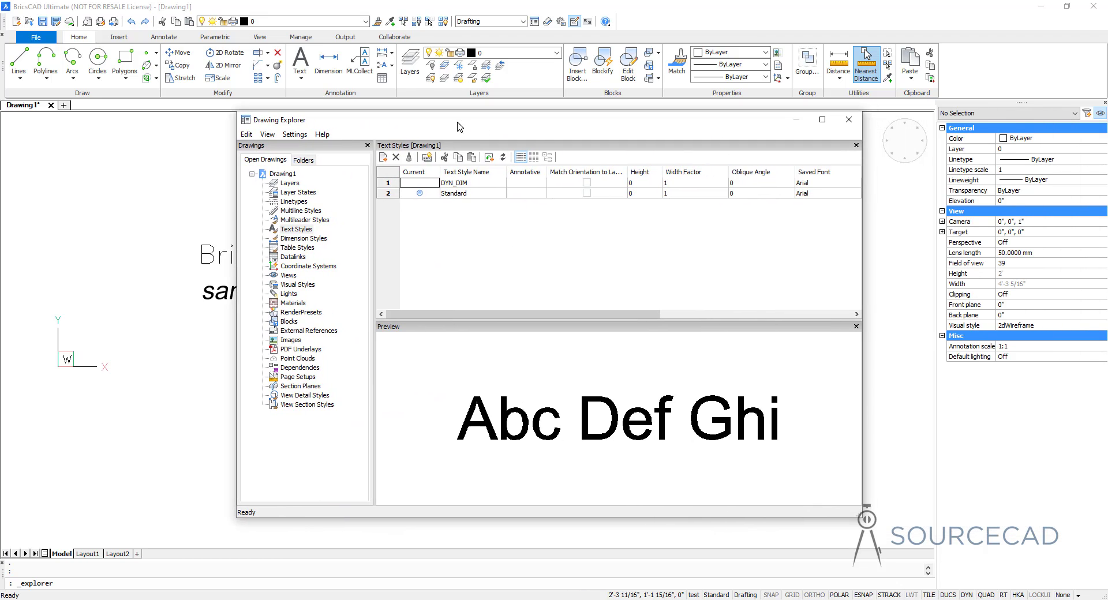
Close Drawing Explorer to show 'BricsCAD Ultimate 123' / 'Sample text' in Arial.
click(849, 119)
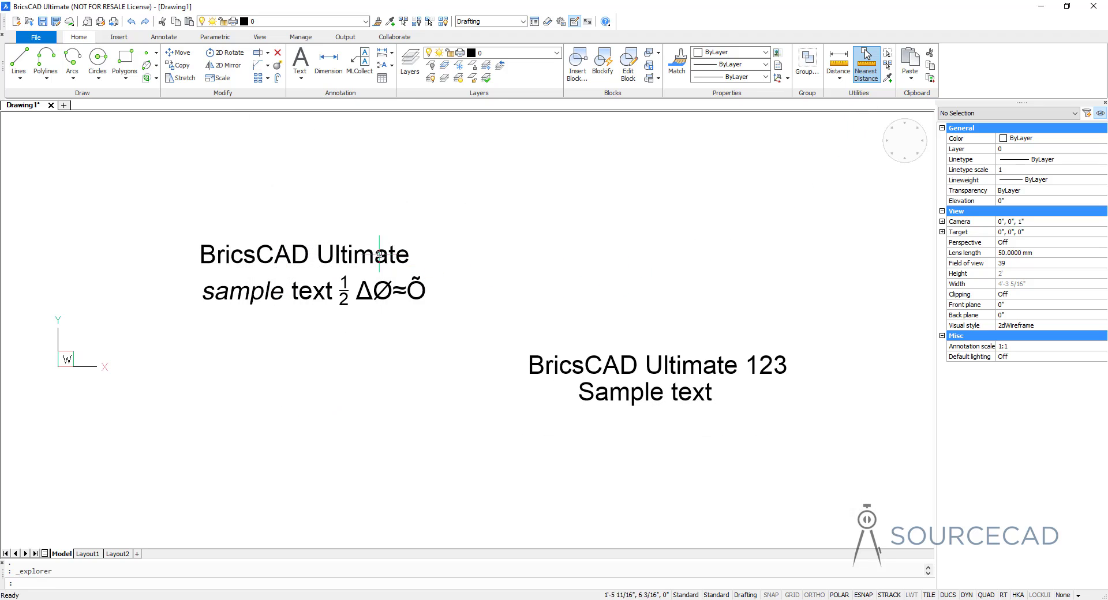
mouse_move(378, 254)
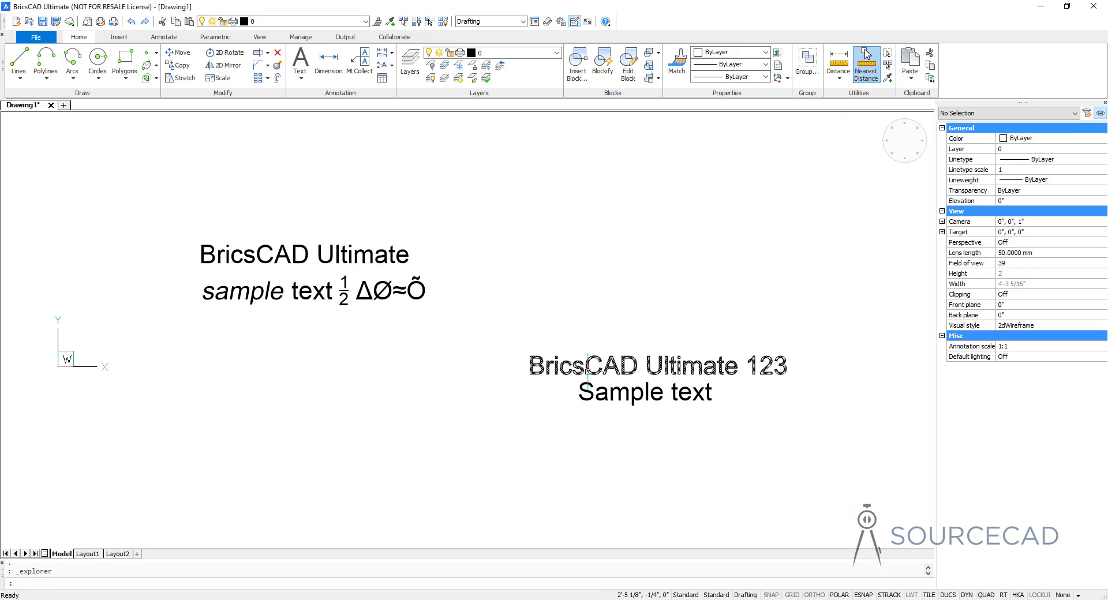